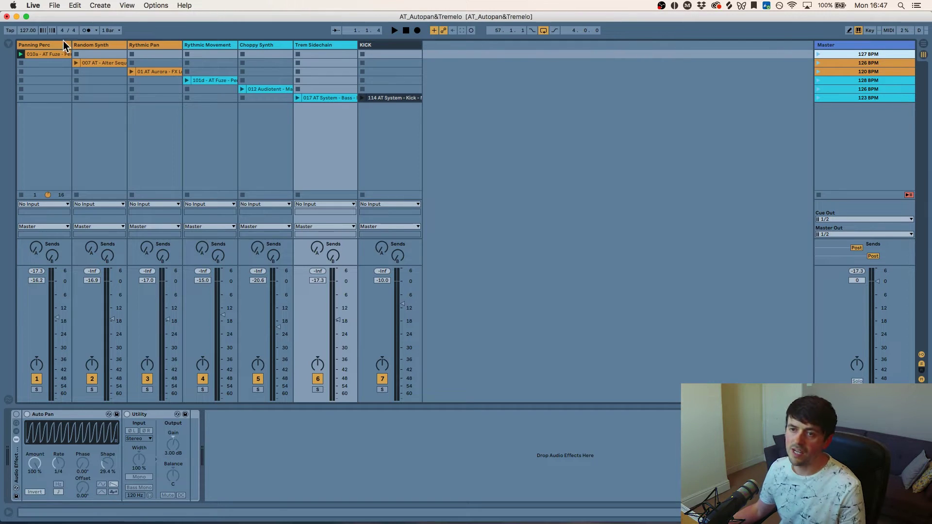
Select the Panning Perc track and play its percussion loop with the effect rack bypassed.
click(47, 44)
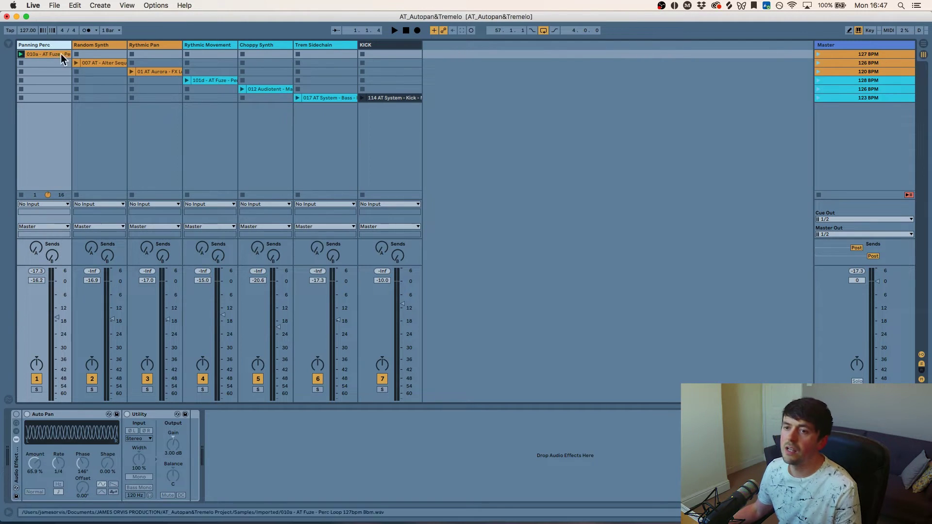
click(57, 54)
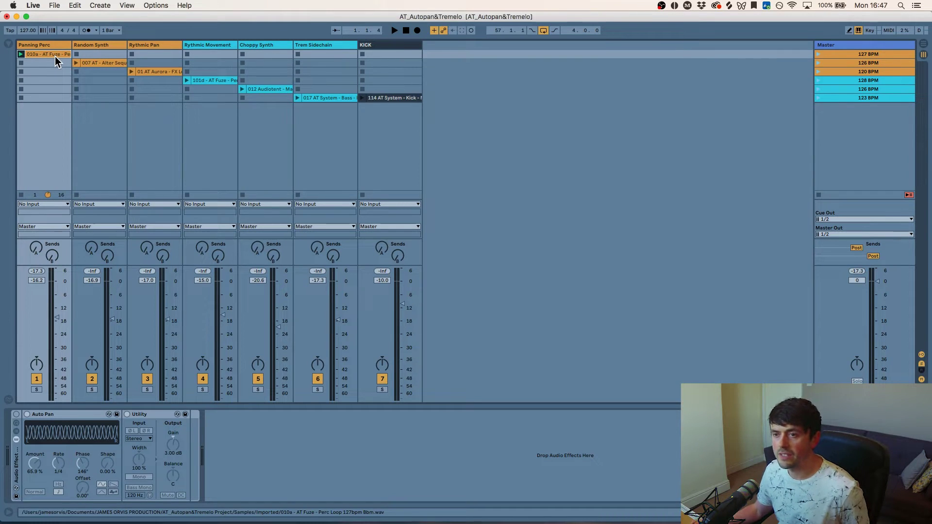
key(space)
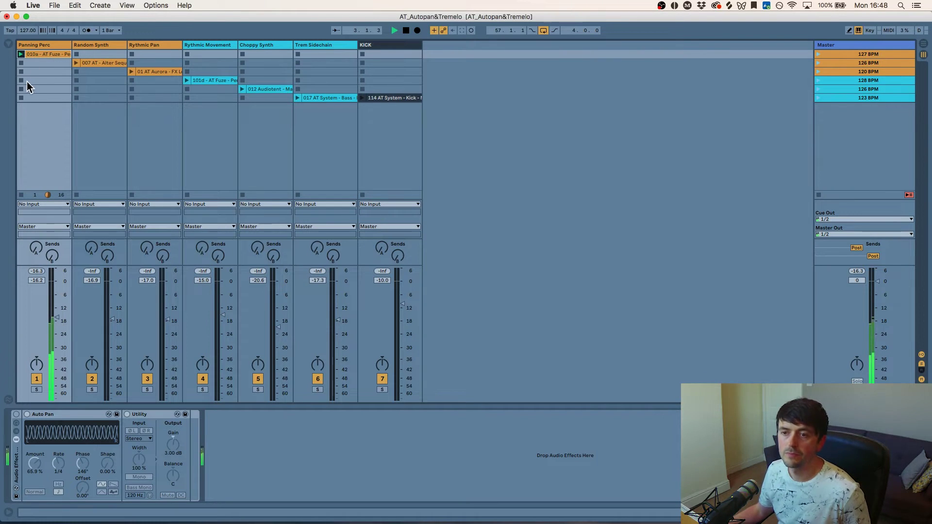
key(space)
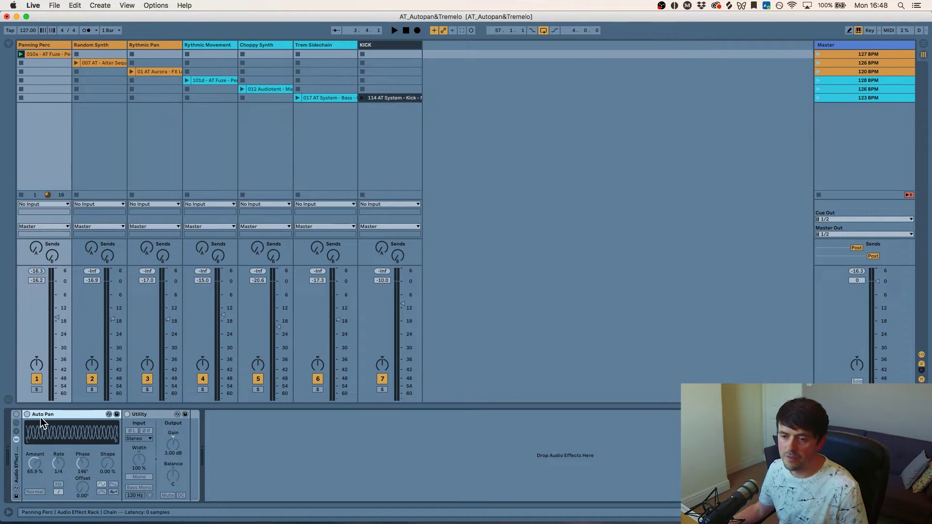
Turn on the Panning Perc effect rack and set Auto Pan's phase to 131° and amount to 64.3%.
click(28, 413)
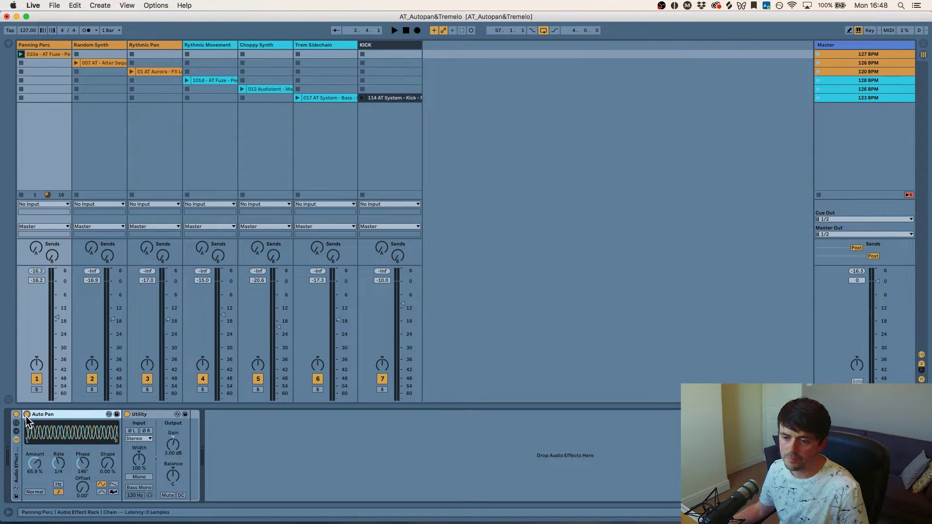
click(57, 459)
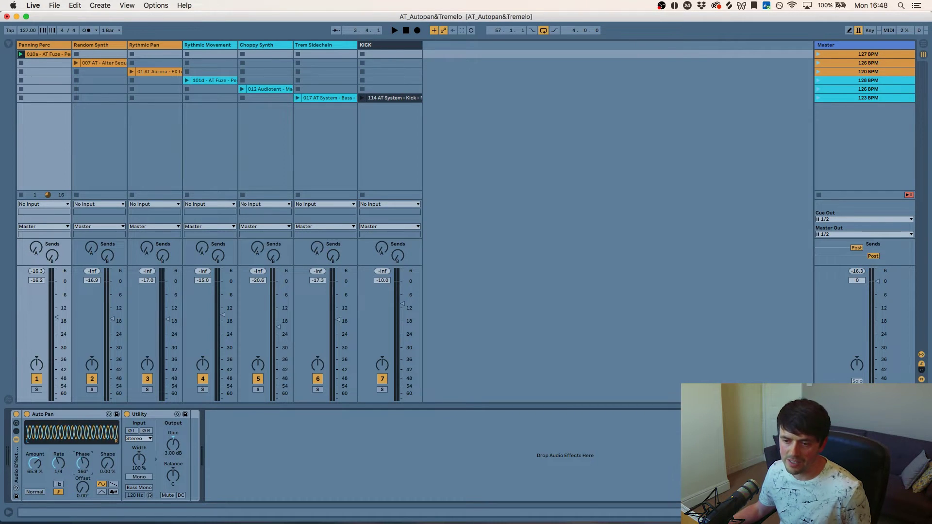
drag(82, 470, 27, 504)
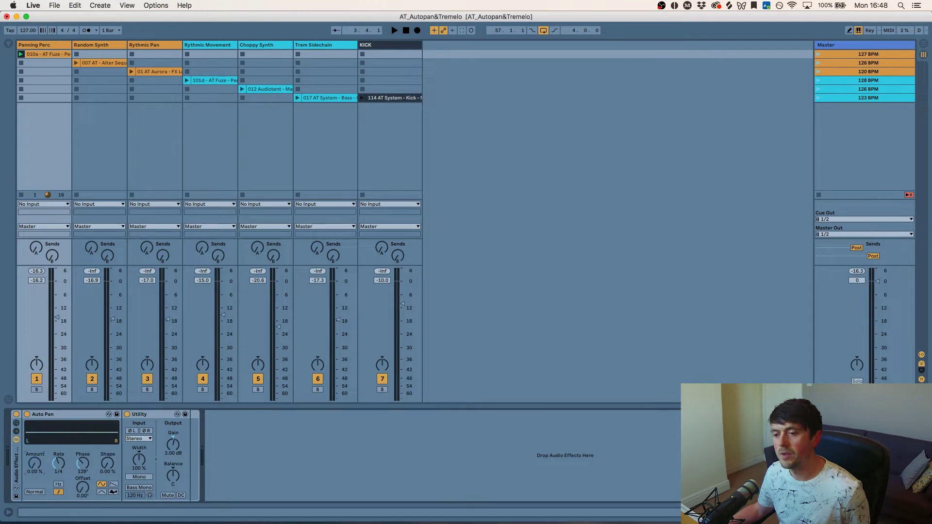
drag(83, 463, 83, 460)
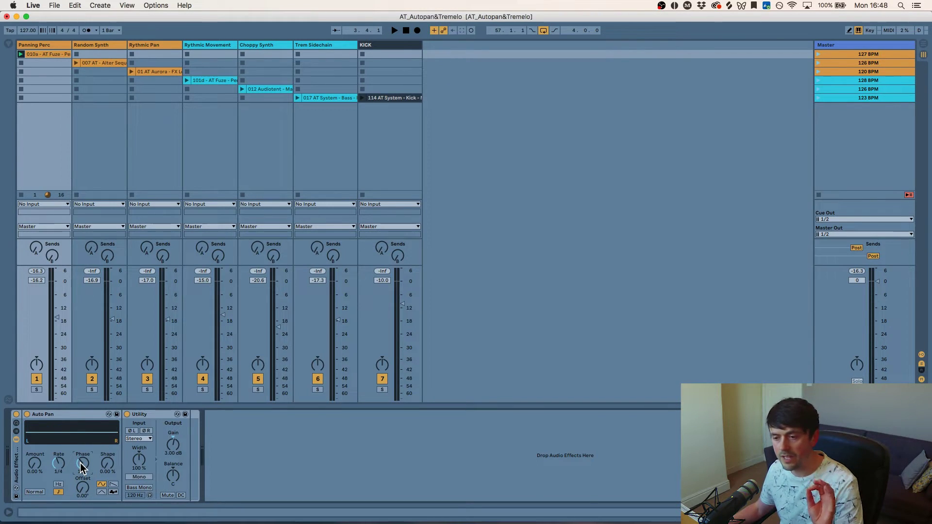
drag(37, 467, 37, 465)
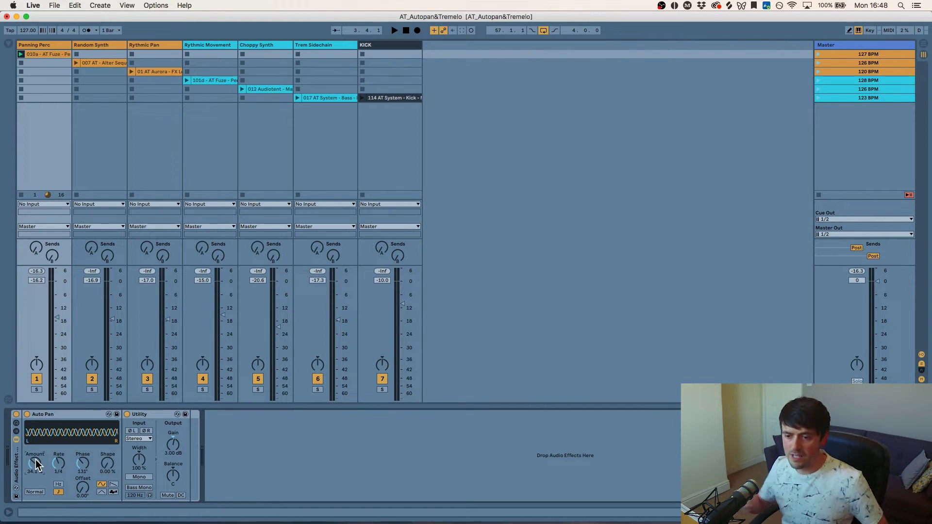
drag(36, 464, 21, 436)
Play the Panning Perc loop and compare the sound with the effect rack on and bypassed, leaving the rack on.
key(space)
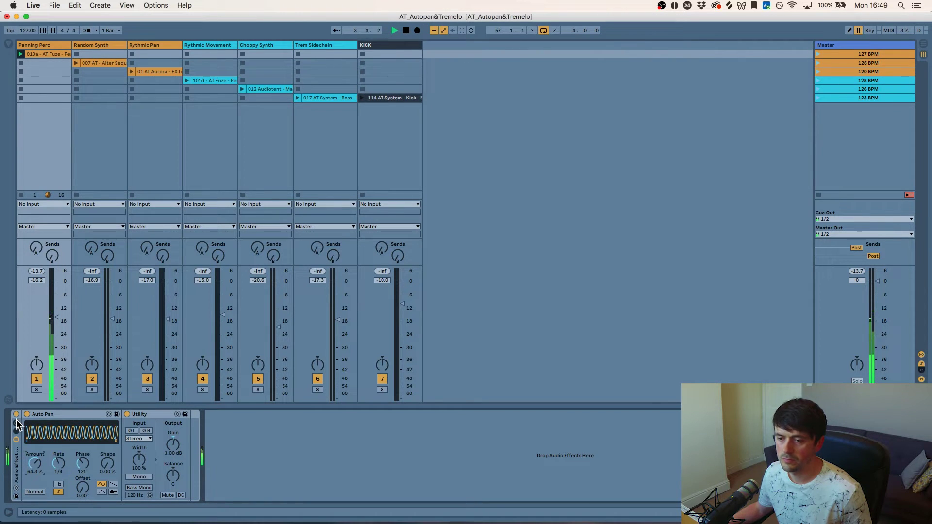
key(space)
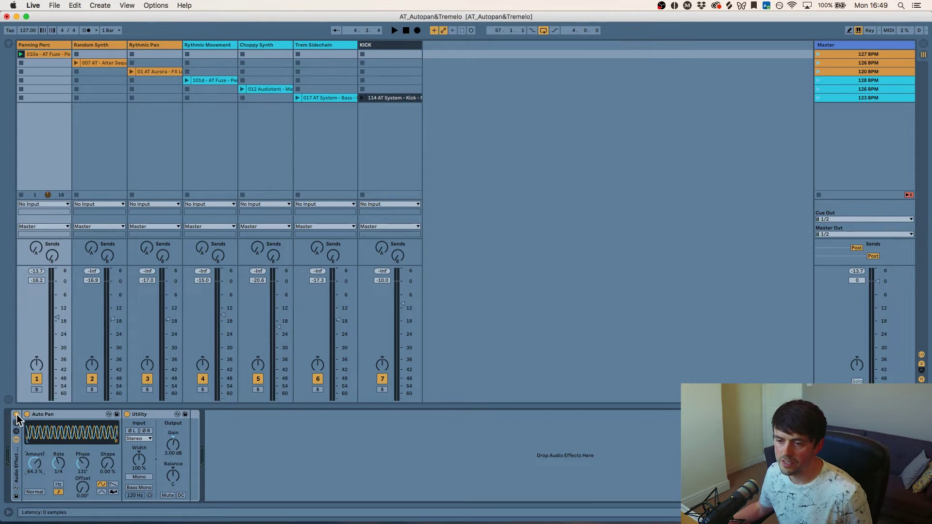
click(16, 414)
key(space)
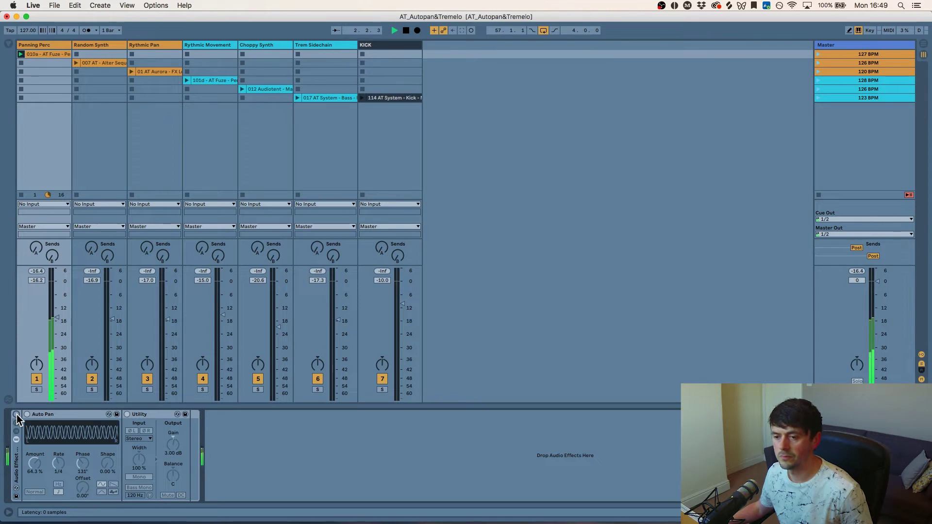
click(16, 415)
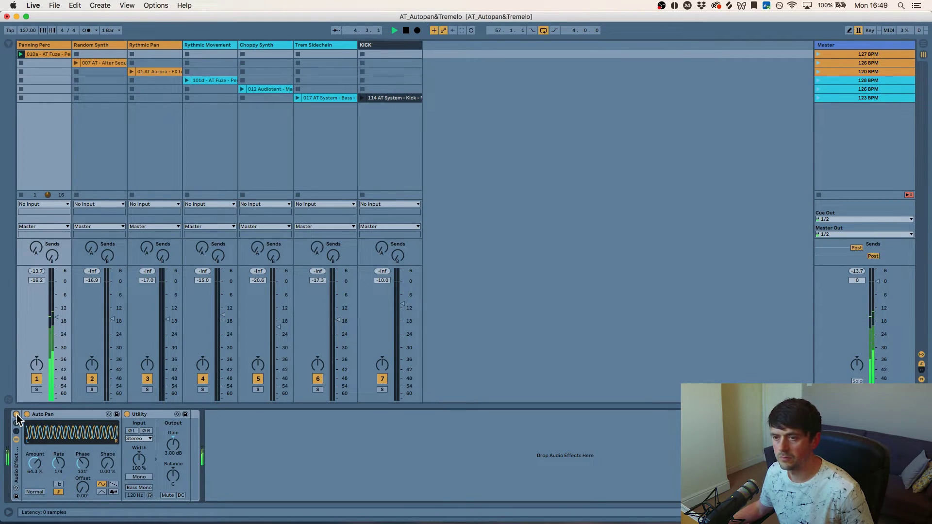
key(space)
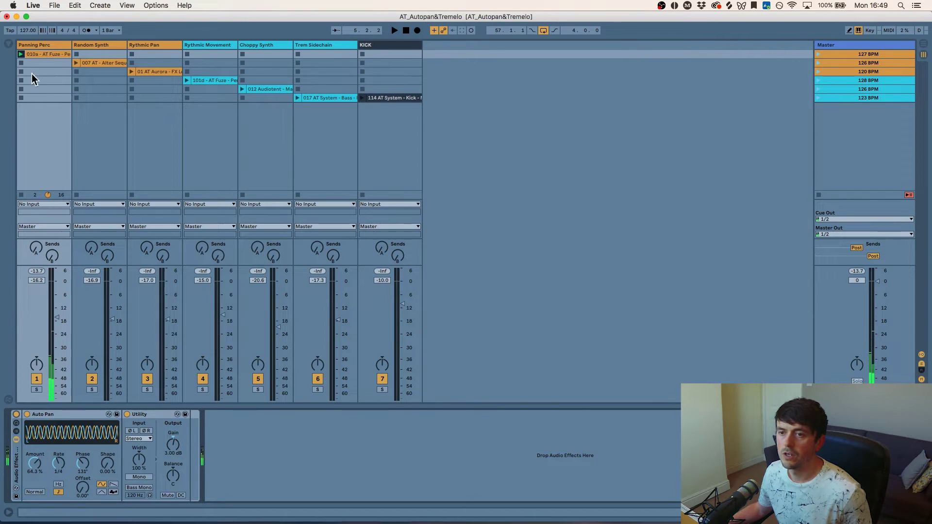
Stop the Panning Perc clip and play the Random Synth clip with that track's effect rack bypassed.
click(50, 56)
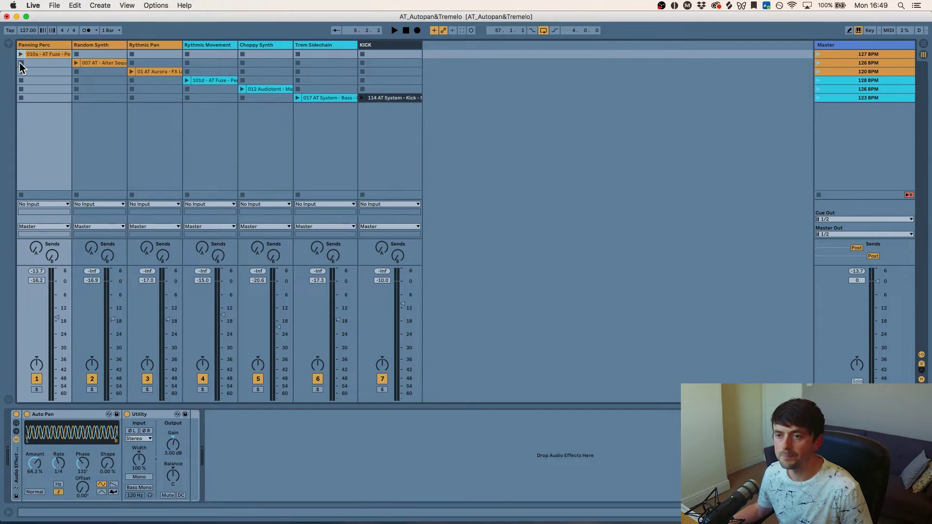
click(77, 46)
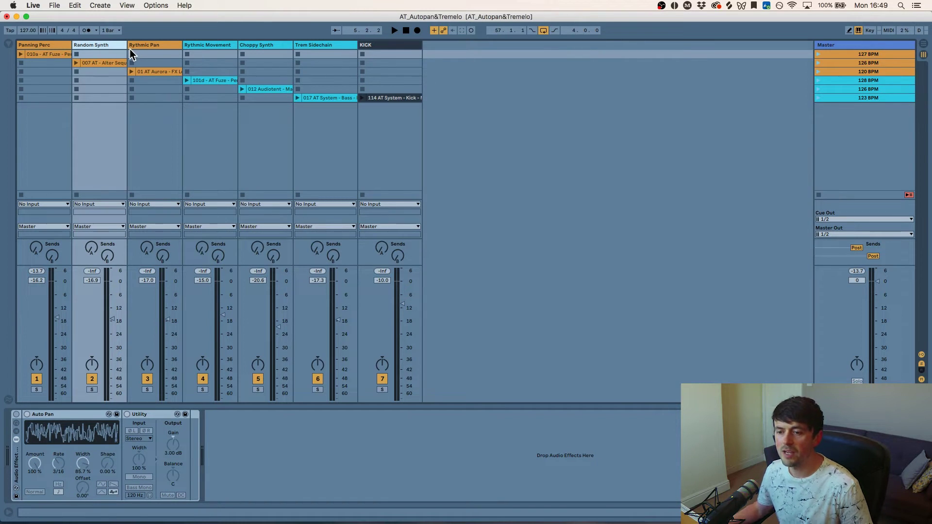
click(86, 72)
click(82, 65)
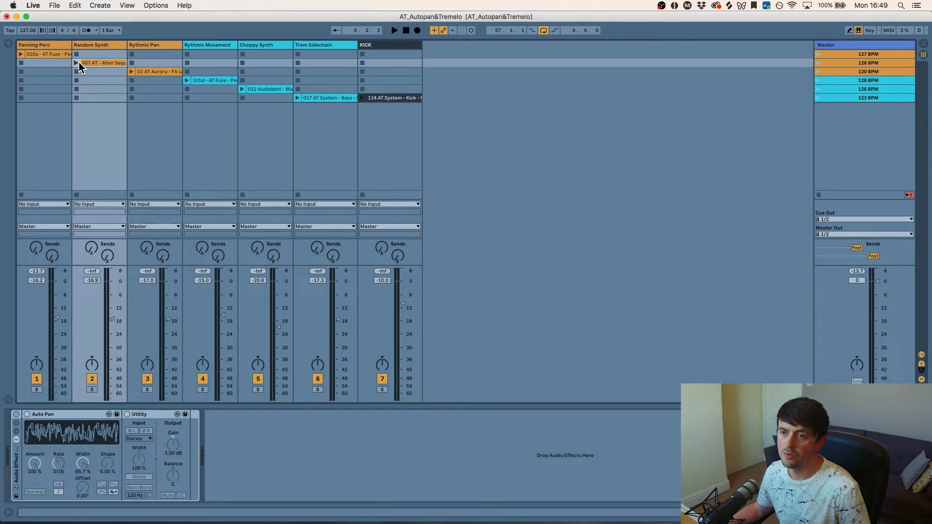
click(76, 63)
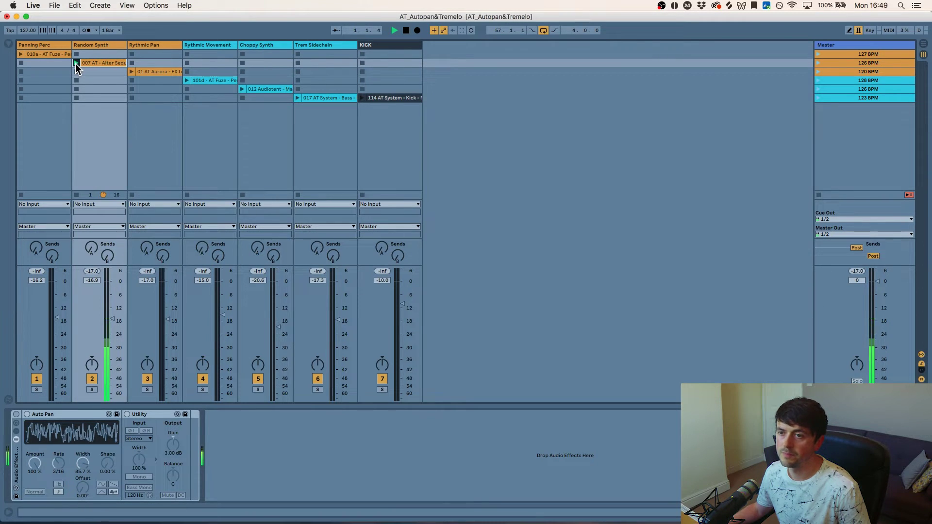
click(103, 43)
mouse_move(149, 481)
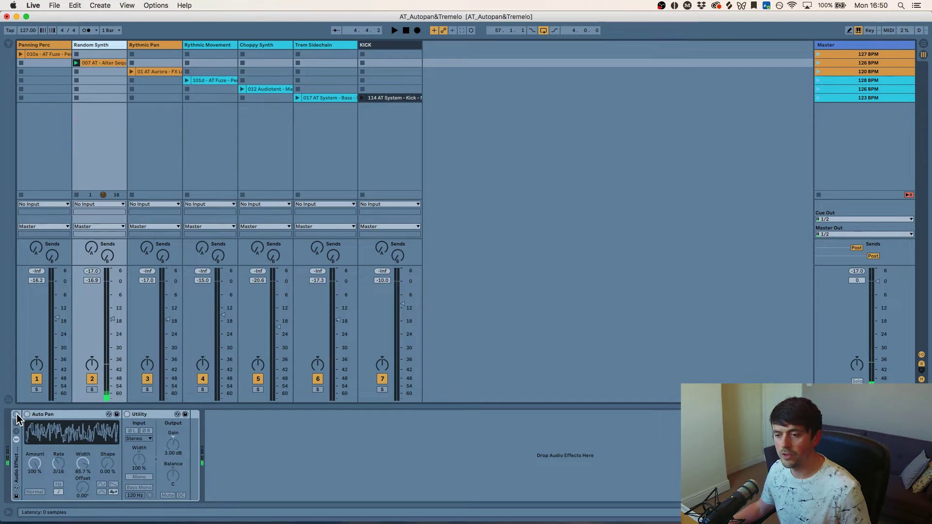
Turn on the Random Synth effect rack and try Auto Pan's sine and sawtooth waveforms, returning to the random one.
click(17, 415)
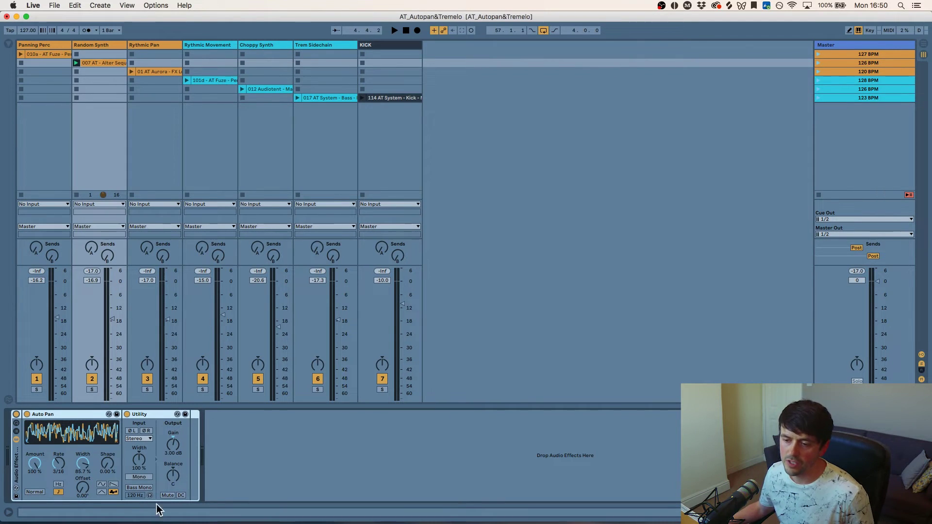
click(101, 485)
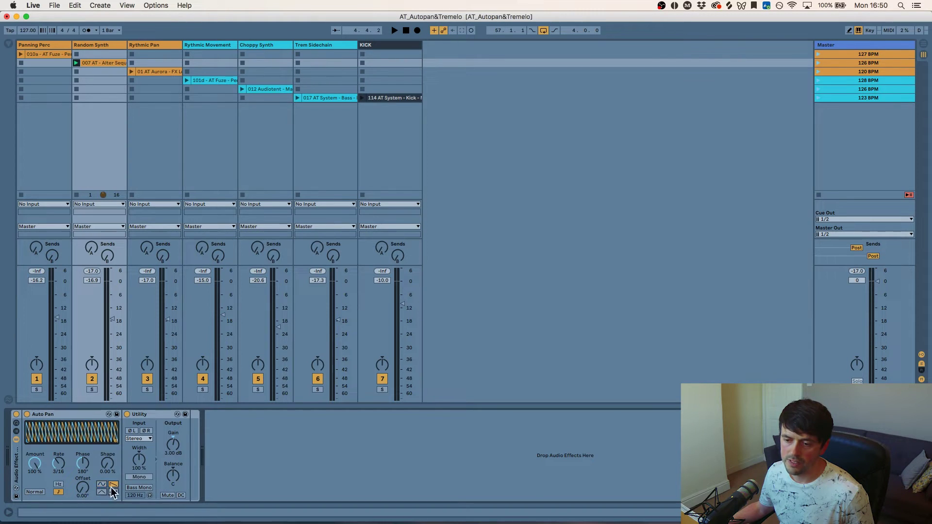
click(113, 491)
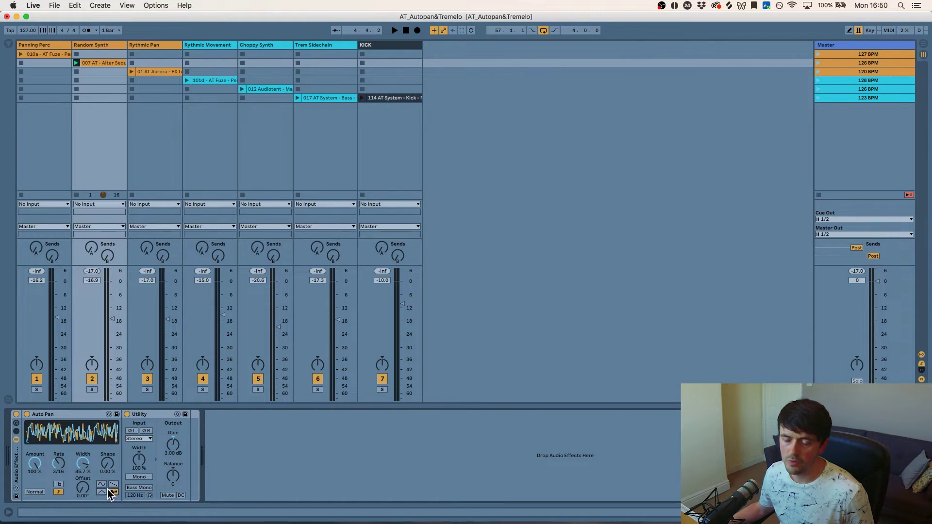
Audition the Random Synth loop with random auto-panning, finishing with the rack bypassed and the clip stopped.
key(space)
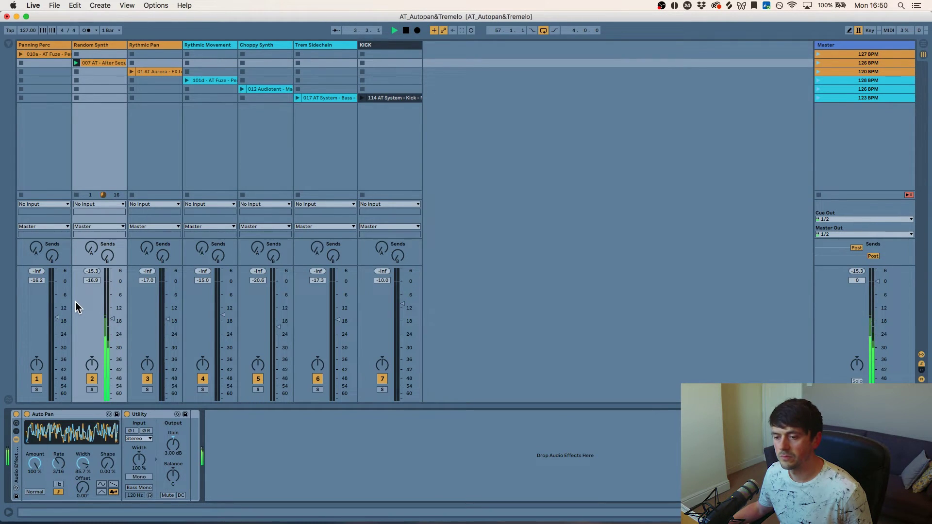
key(space)
click(16, 415)
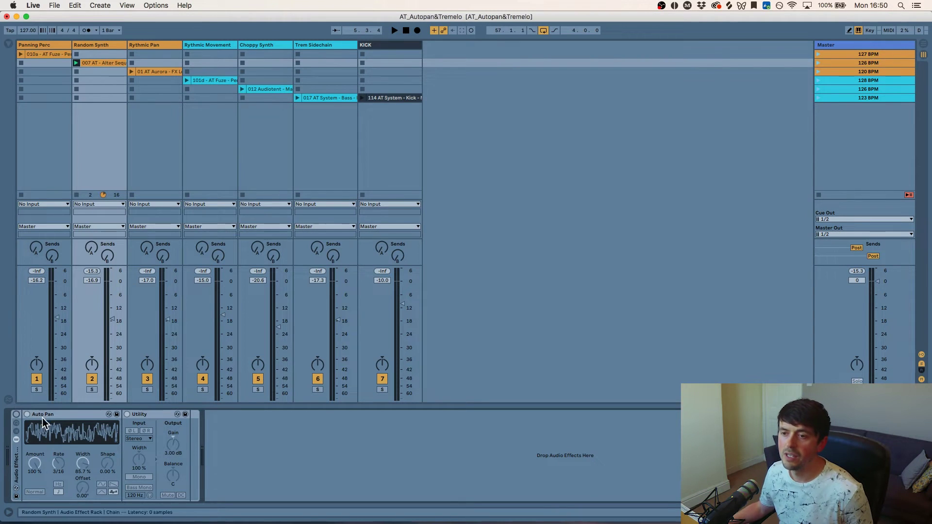
click(91, 43)
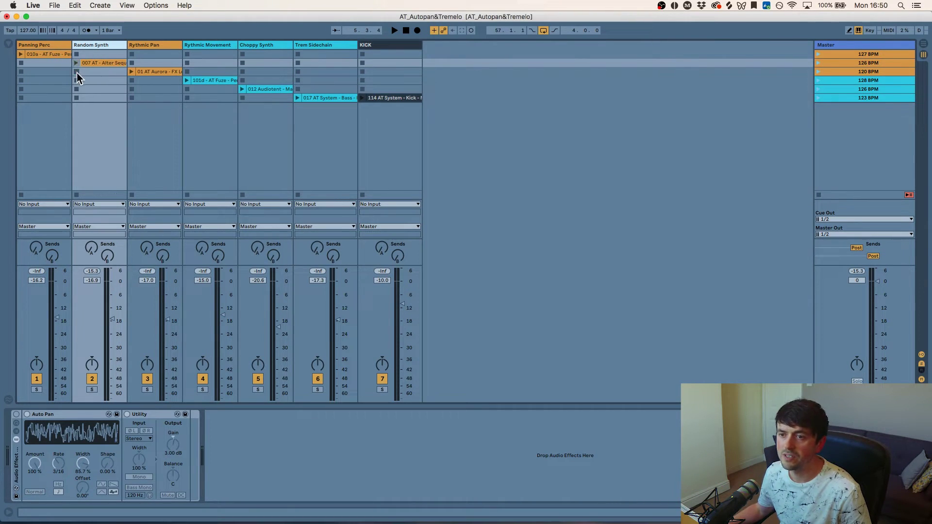
Launch the 120 BPM scene to hear the Rythmic Pan clip with its effects bypassed, and open the clip's waveform.
click(156, 47)
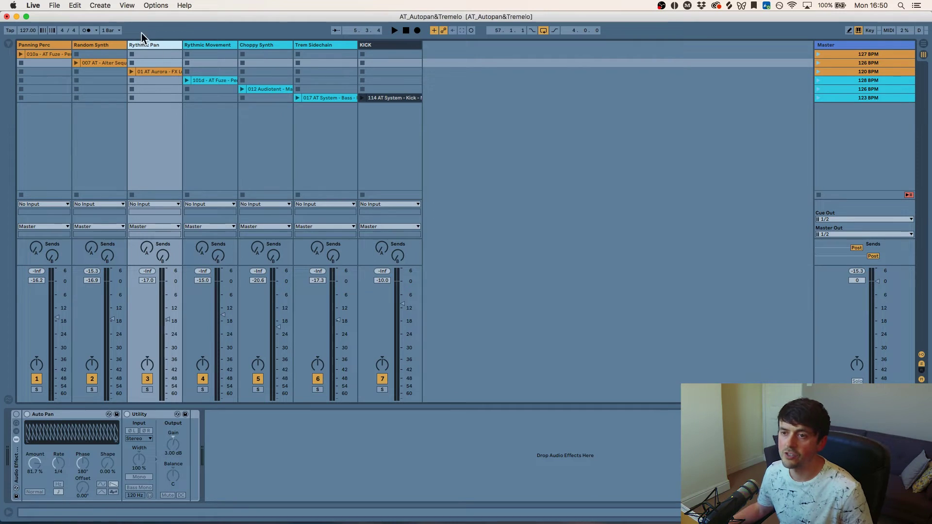
click(144, 62)
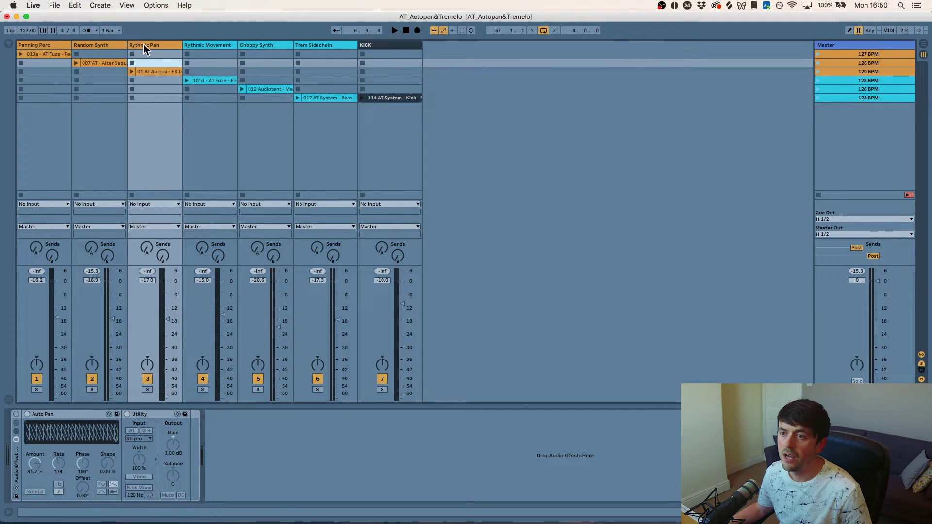
click(156, 72)
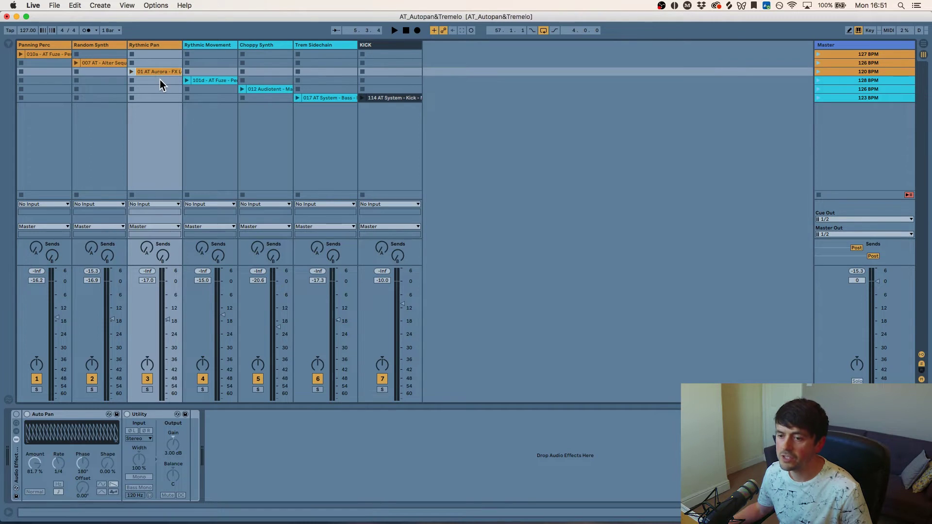
click(836, 73)
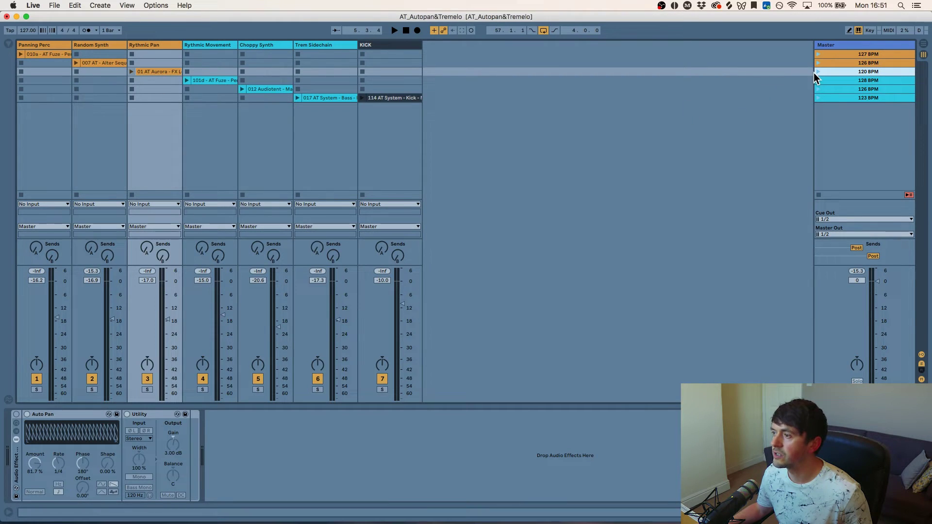
click(818, 71)
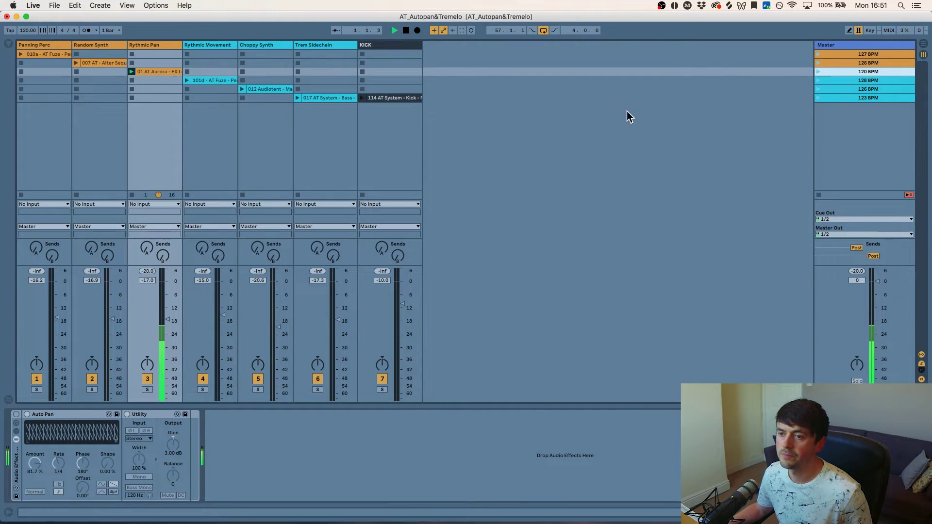
click(156, 47)
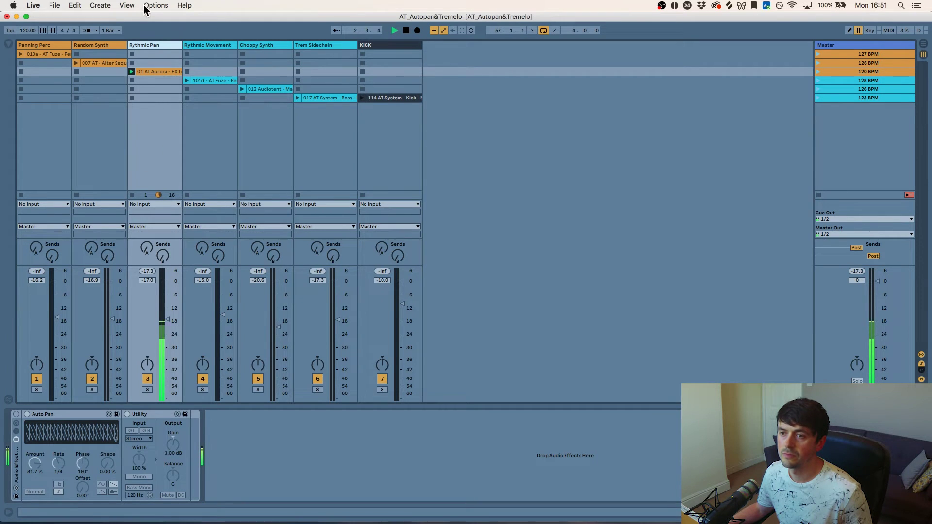
click(168, 74)
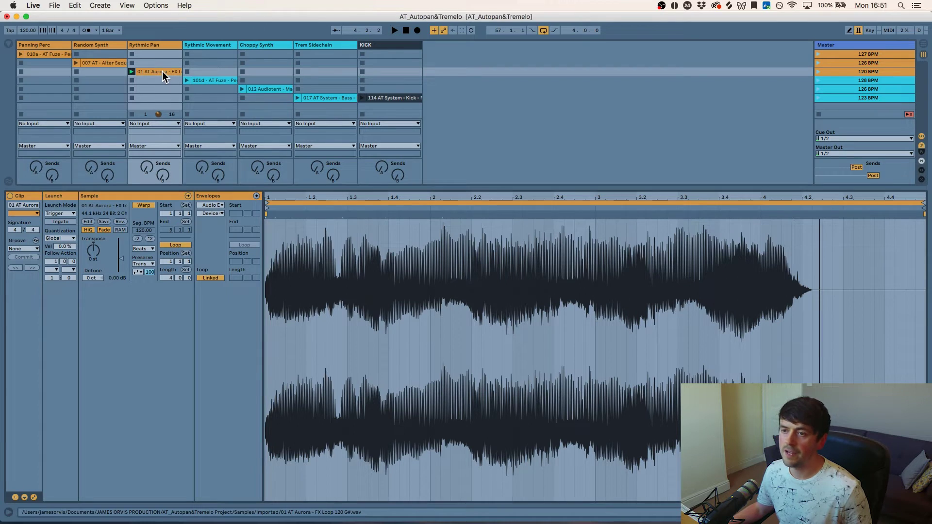
Return to the Rythmic Pan track's devices, turn on its effect rack and select Auto Pan.
click(151, 44)
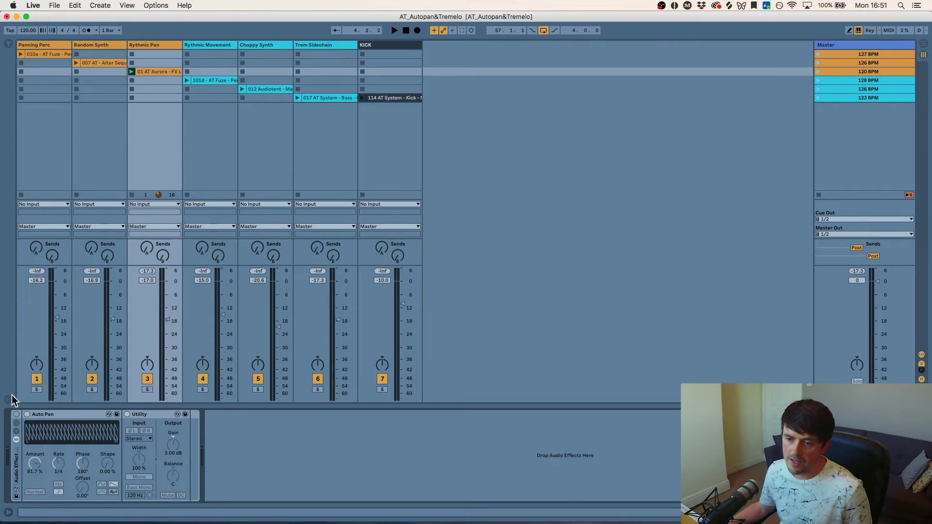
click(40, 414)
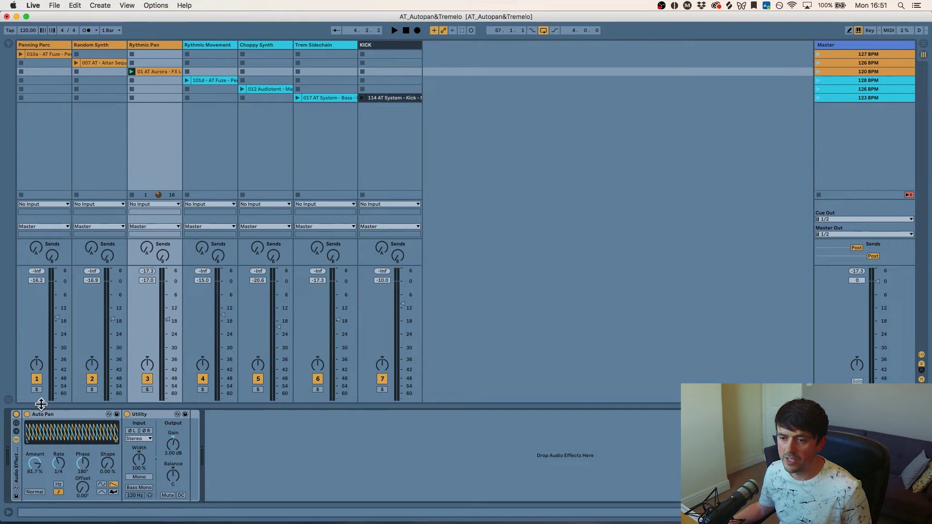
click(51, 412)
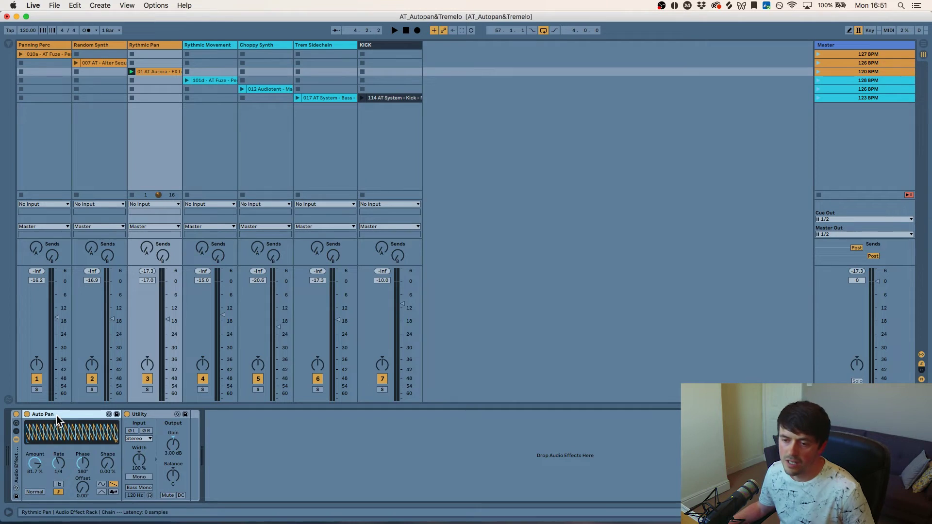
Audition the Rythmic Pan loop while raising Auto Pan's Amount to 89.7%, compare it with the rack bypassed, and stop playback with the rack on.
key(space)
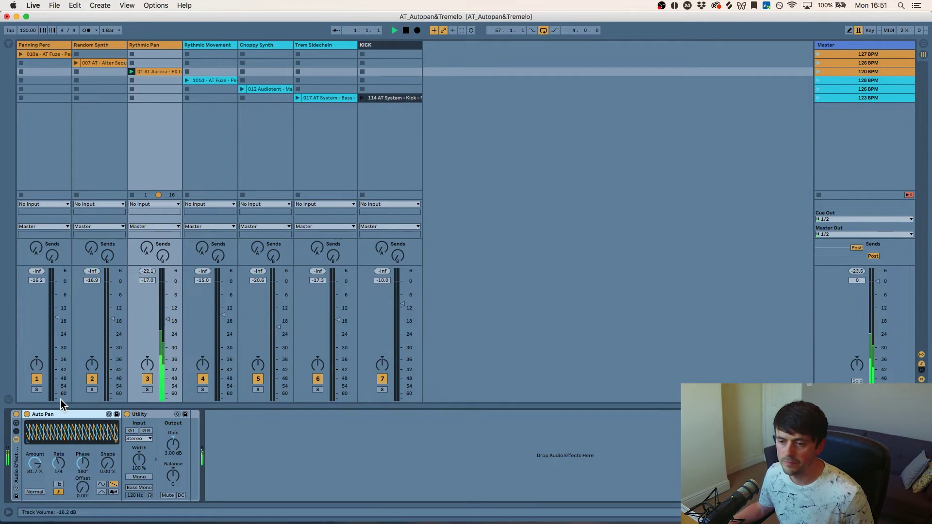
drag(36, 468, 38, 467)
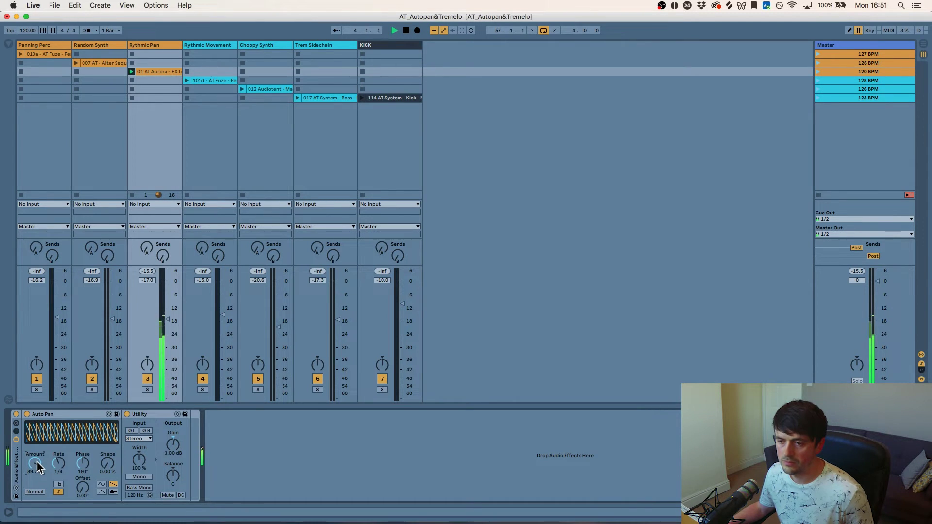
click(16, 415)
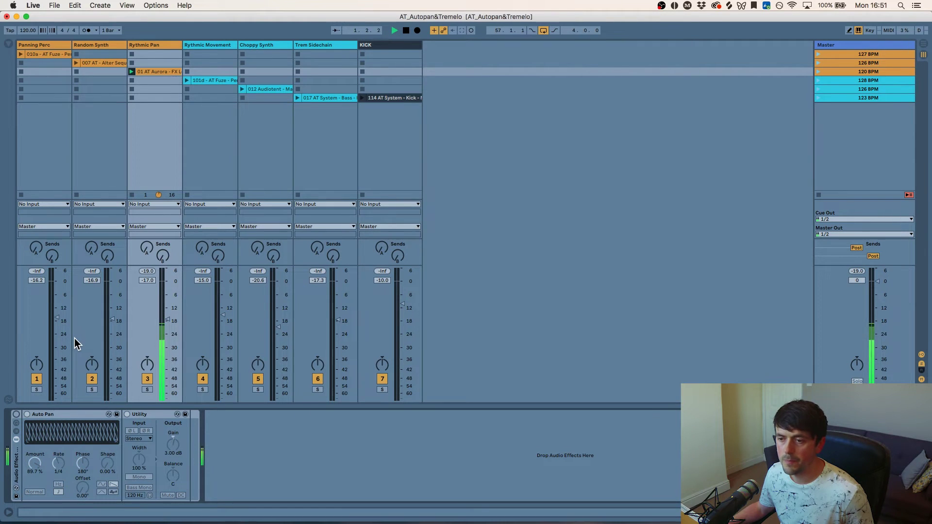
click(16, 415)
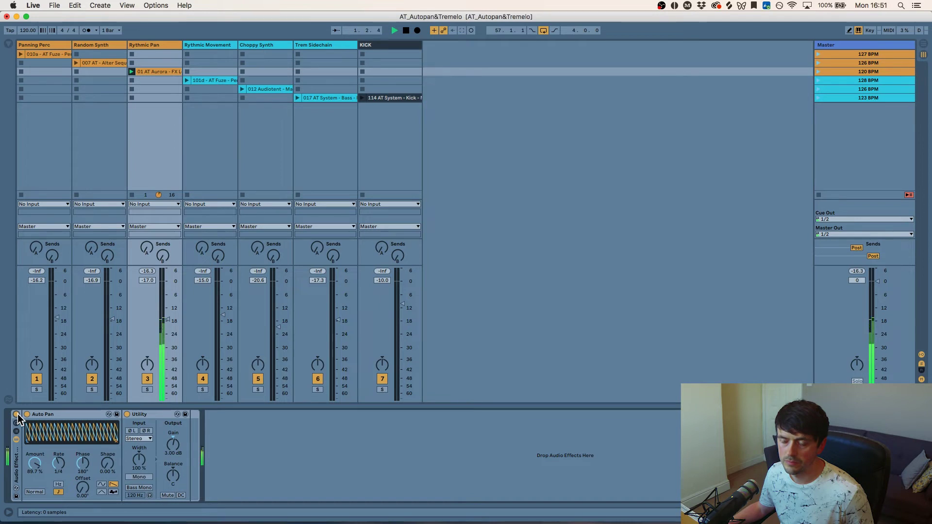
key(space)
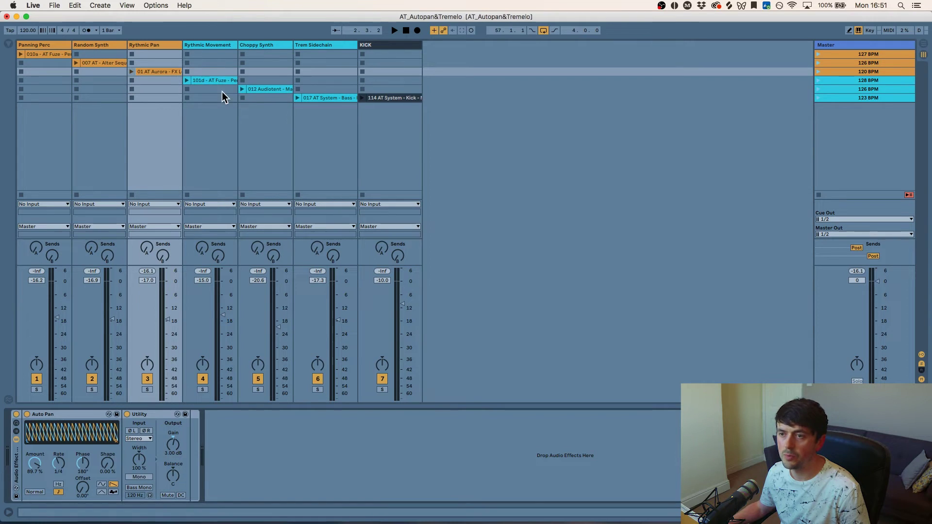
Show the Rythmic Movement track's devices and select its Auto Pan, with the 128 BPM scene selected.
click(213, 44)
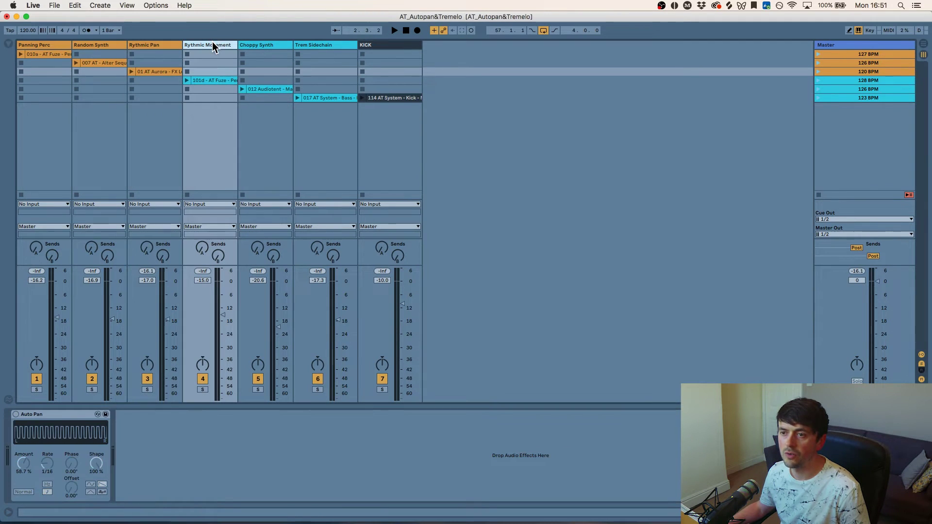
click(214, 71)
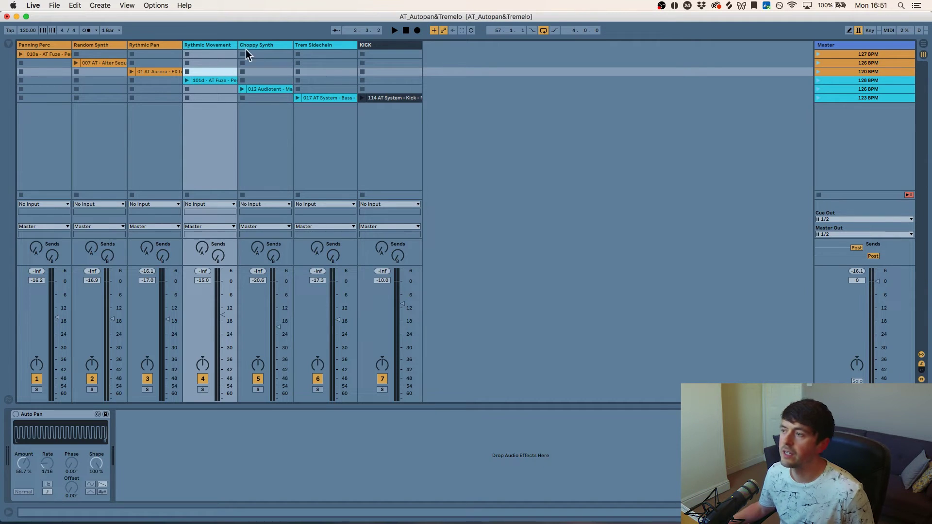
click(825, 82)
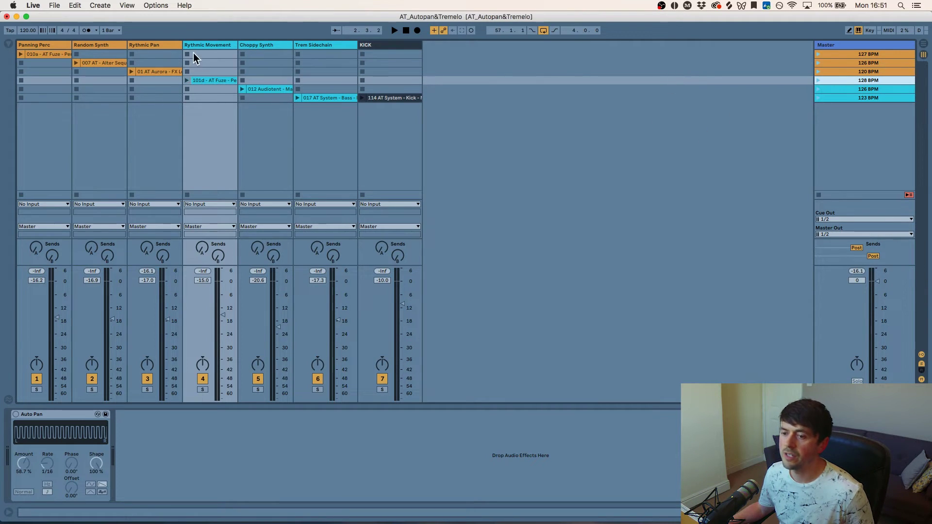
click(211, 47)
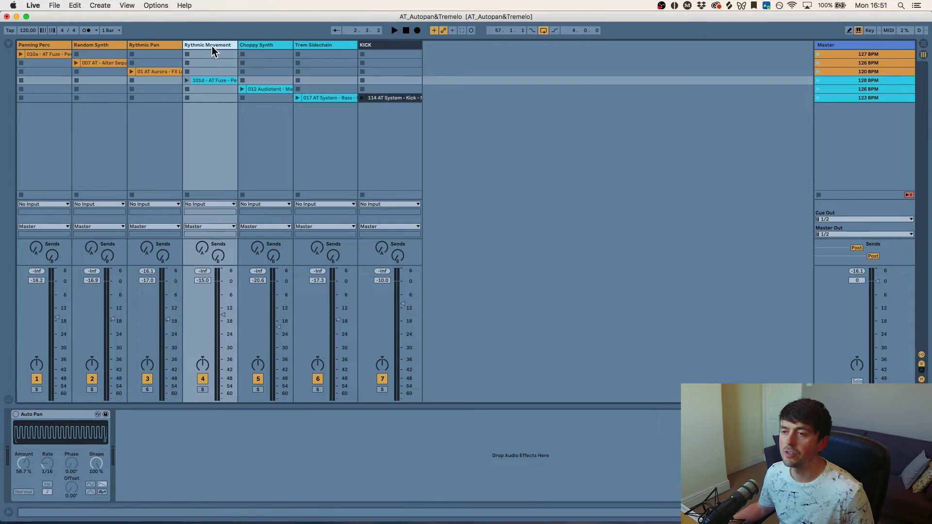
click(42, 412)
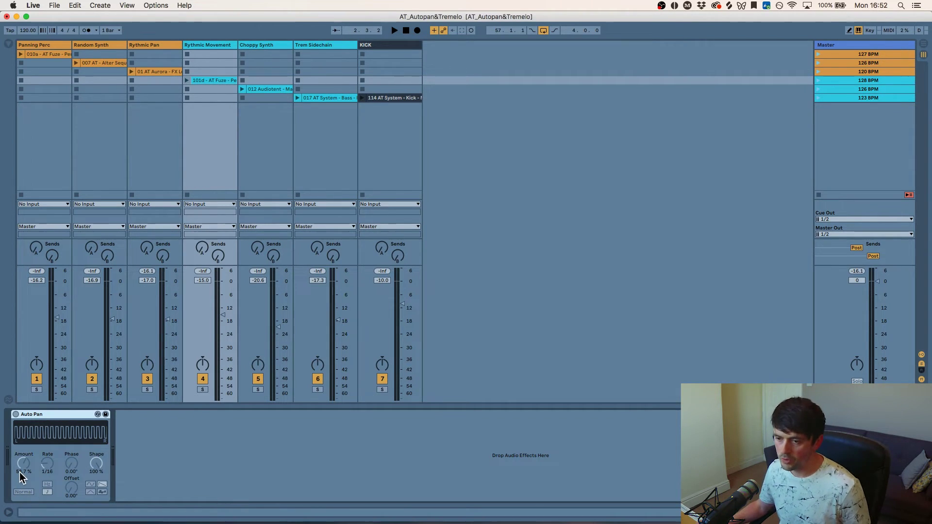
Turn on the Rythmic Movement track's Auto Pan, try adjusting its Phase, return it to 0°, and bypass the device again.
click(16, 414)
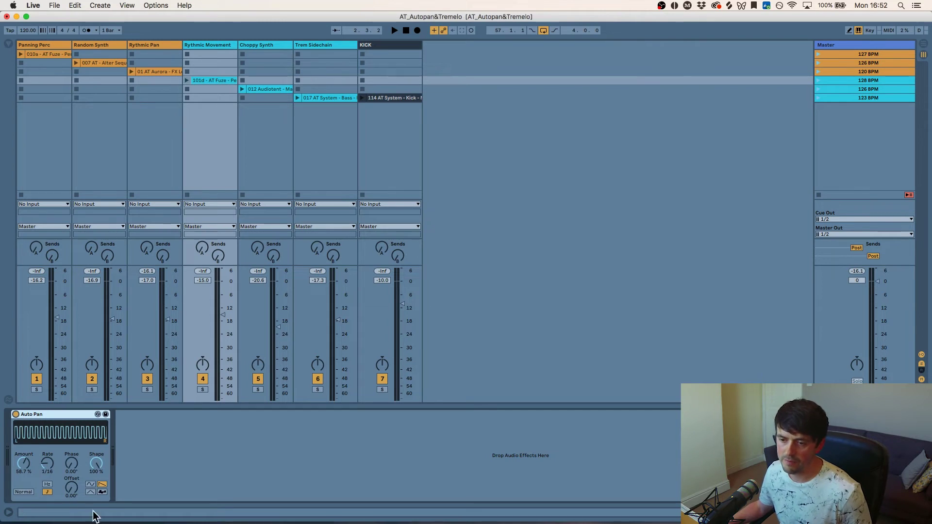
drag(71, 464, 71, 427)
mouse_move(71, 467)
mouse_down()
mouse_move(71, 490)
mouse_move(77, 469)
mouse_up()
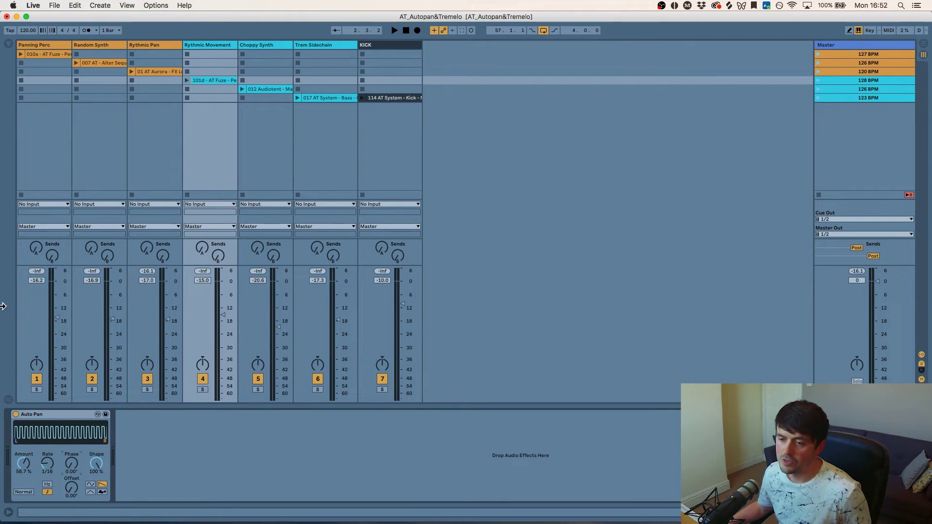
click(48, 431)
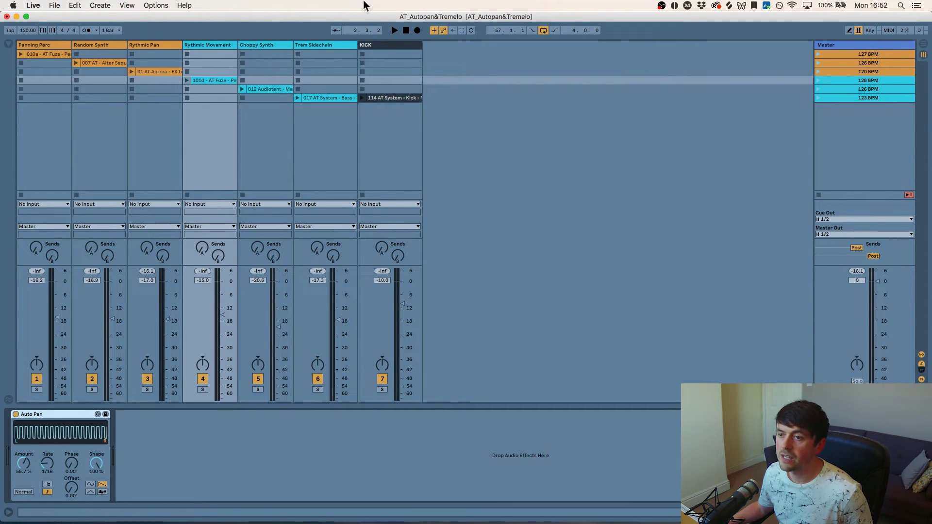
click(15, 414)
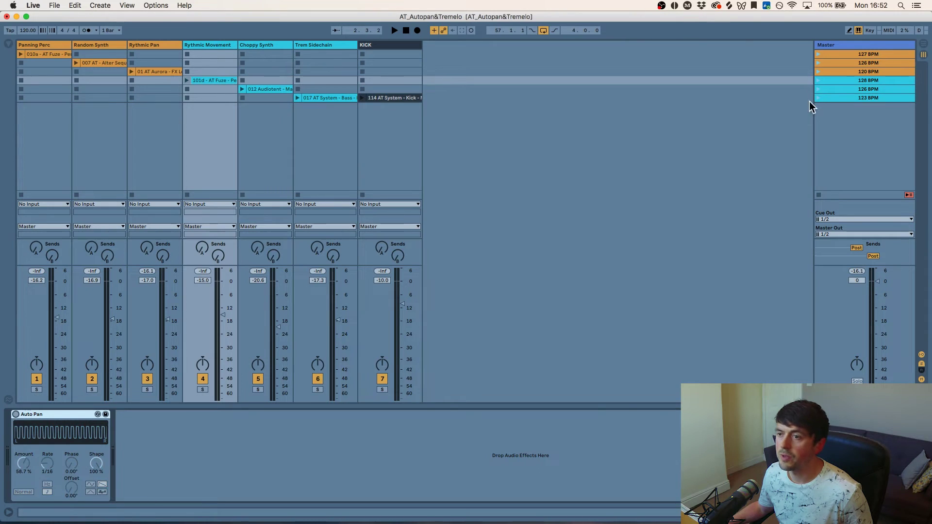
Launch the 128 BPM scene to hear the Rythmic Movement loop with Auto Pan bypassed, and stop playback.
click(819, 80)
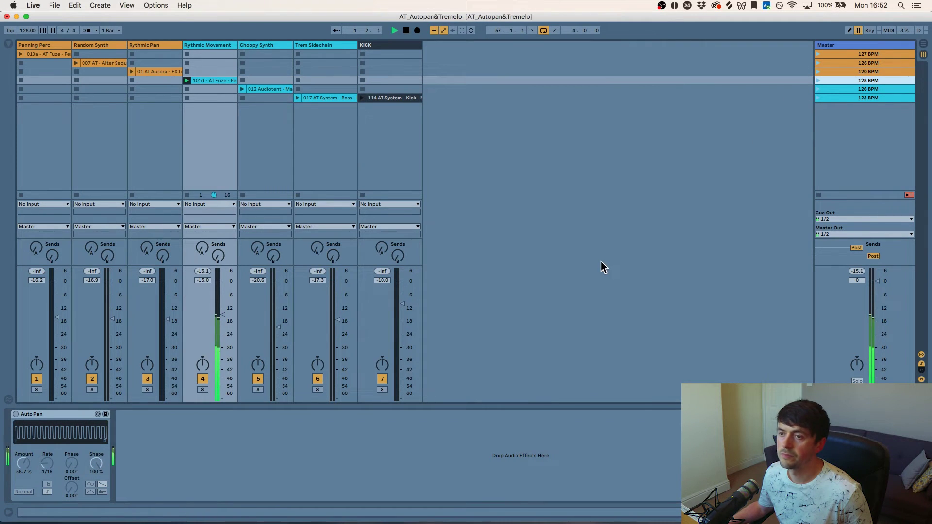
click(205, 43)
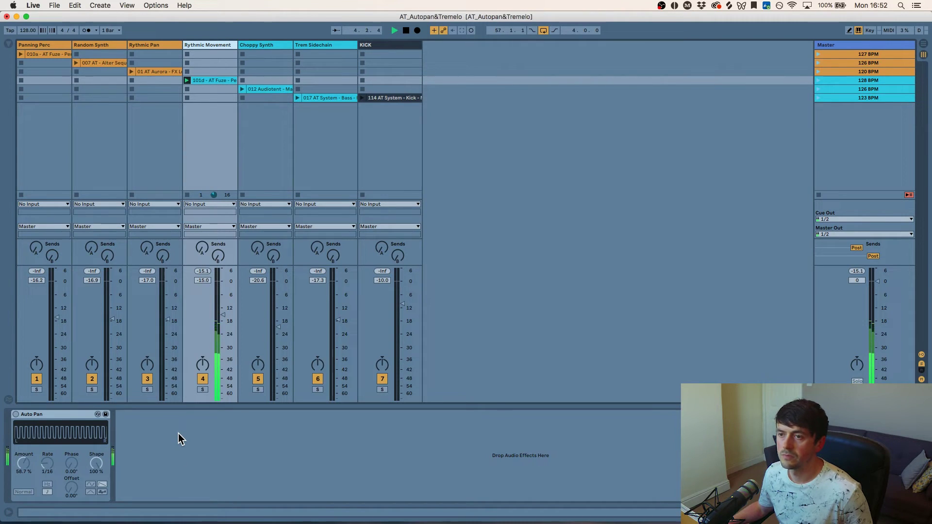
key(space)
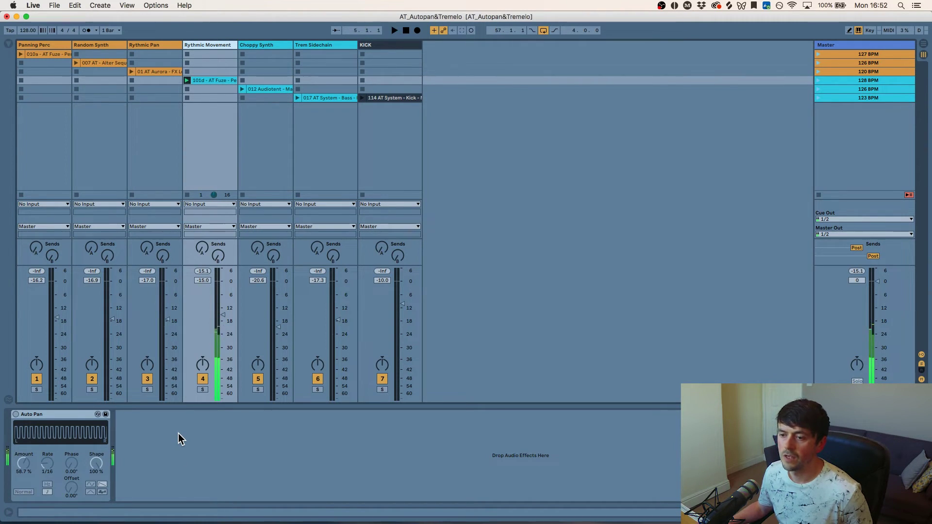
Audition the Rythmic Movement loop with Auto Pan on and Amount raised to 61.9%, compare it bypassed, and stop playback.
click(15, 414)
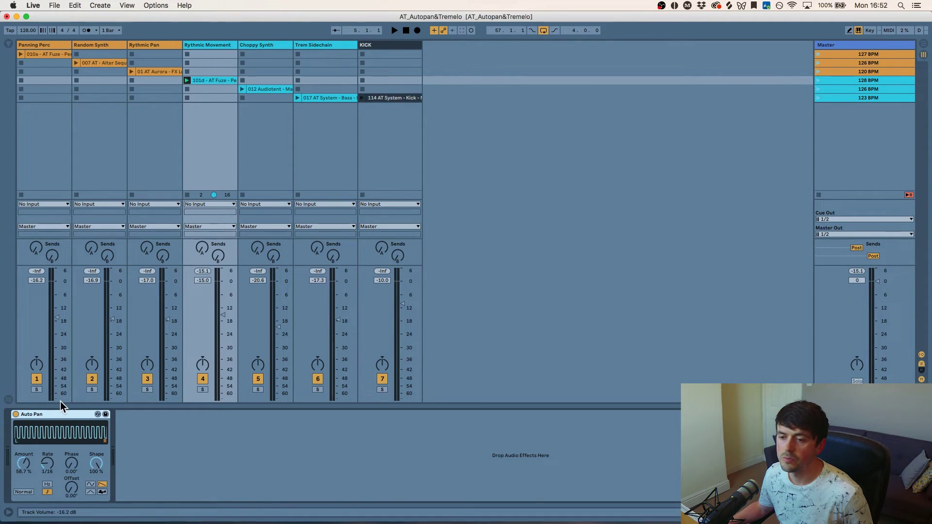
key(space)
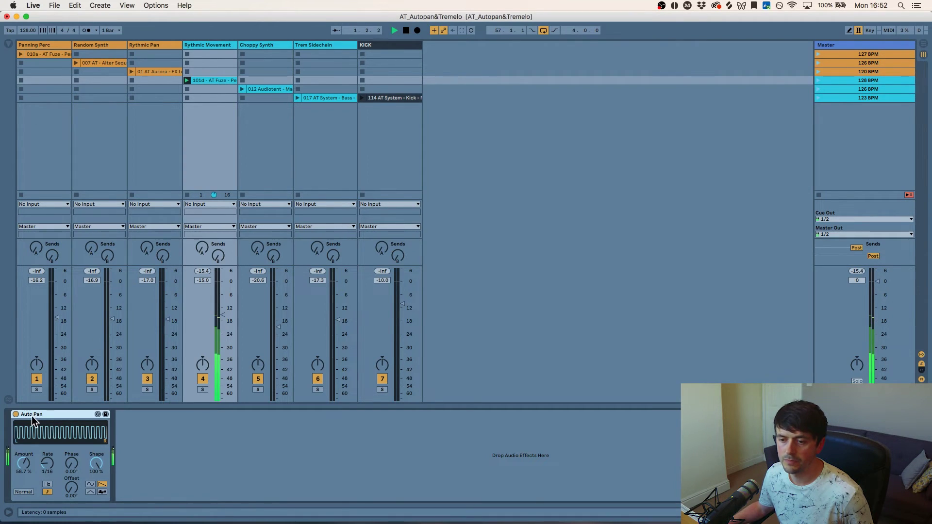
mouse_move(23, 463)
mouse_down()
mouse_move(20, 439)
mouse_move(21, 456)
mouse_up()
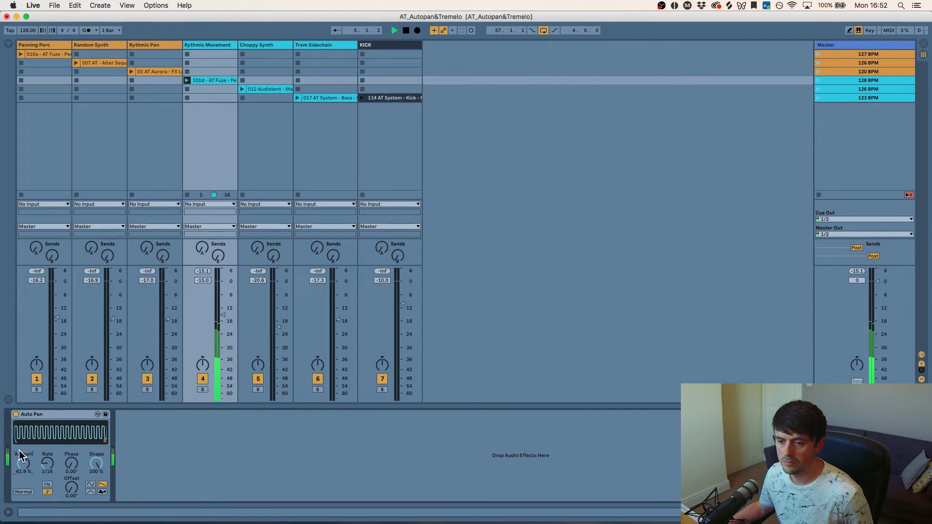
click(16, 414)
key(space)
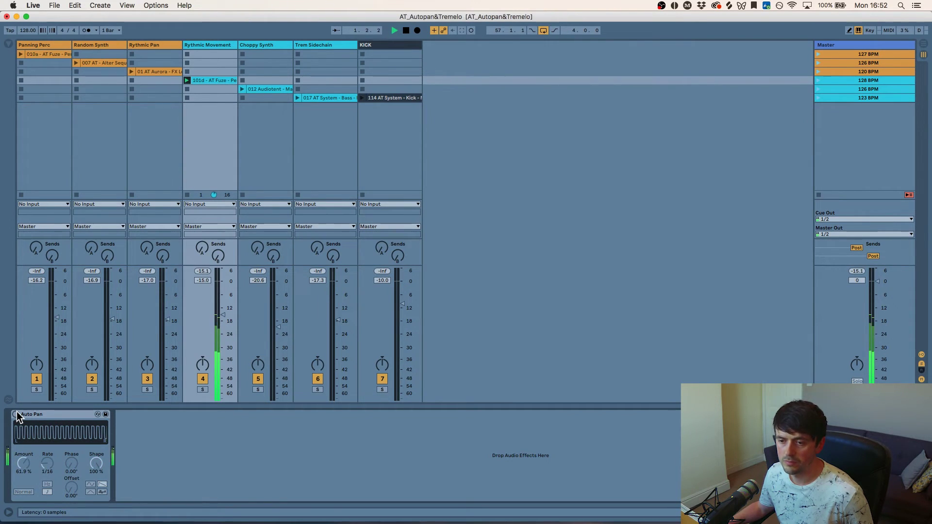
key(space)
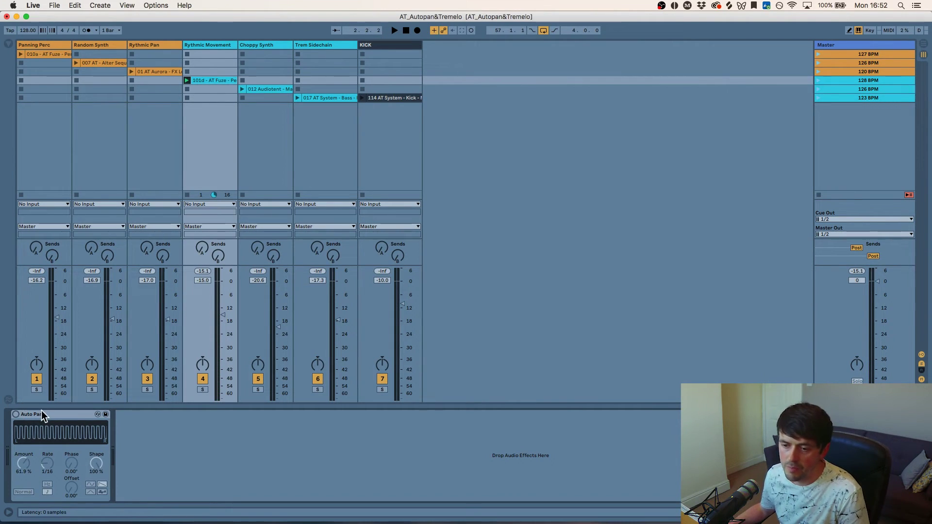
Turn Auto Pan back on and audition the Rythmic Movement loop at rates of 1/8 and 1/4, returning to 1/8 and stopping playback.
mouse_move(51, 469)
mouse_down()
mouse_move(51, 478)
mouse_move(43, 463)
mouse_up()
key(Down)
key(Down)
key(Down)
click(15, 413)
mouse_move(51, 461)
mouse_down()
mouse_move(51, 471)
mouse_move(52, 454)
mouse_up()
key(space)
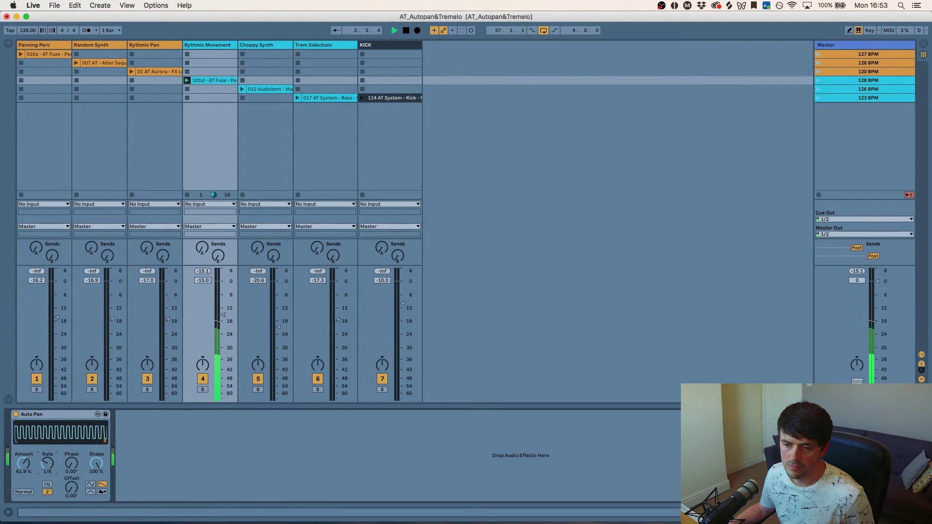
drag(52, 453, 52, 448)
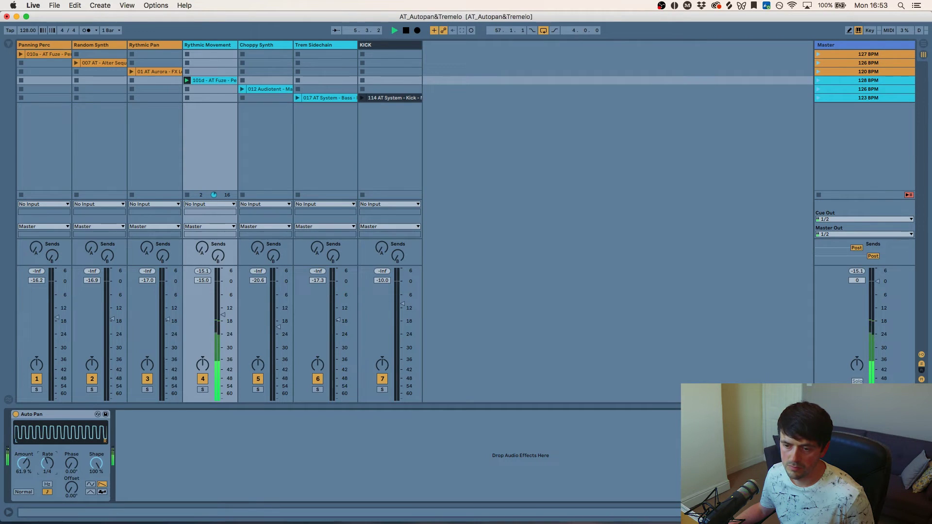
key(space)
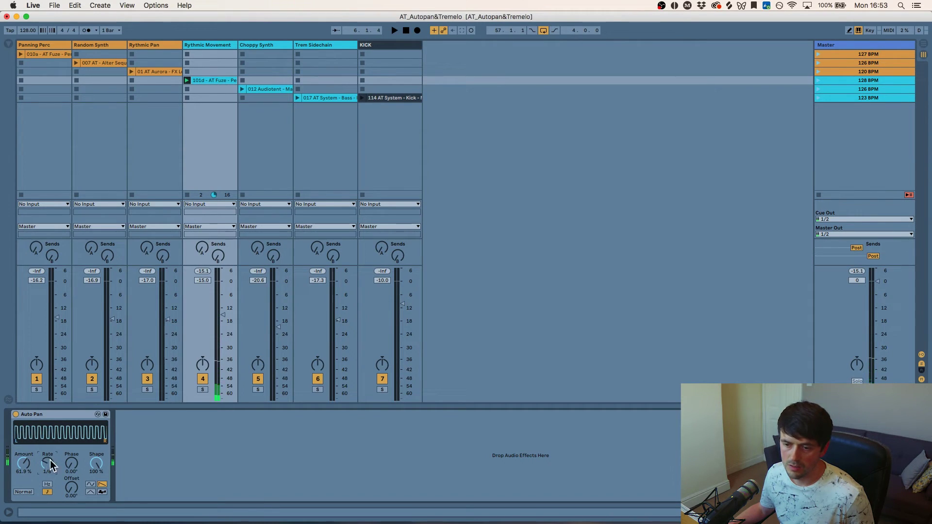
Set Auto Pan's Amount to 100% on the Rythmic Movement track, audition the loop, and stop playback.
mouse_move(23, 463)
mouse_down()
mouse_move(27, 476)
mouse_move(24, 446)
mouse_up()
key(space)
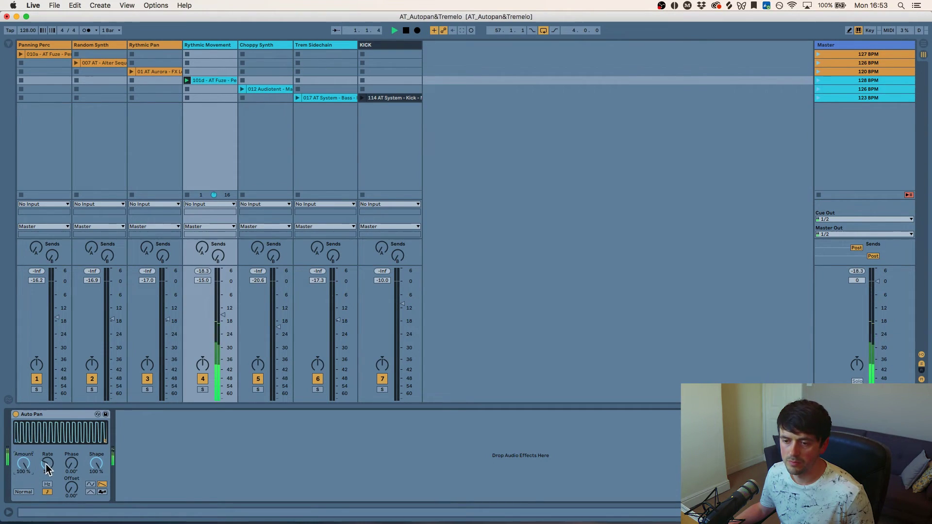
mouse_move(28, 464)
mouse_down()
mouse_move(28, 493)
mouse_move(29, 456)
mouse_move(19, 490)
mouse_move(21, 456)
mouse_up()
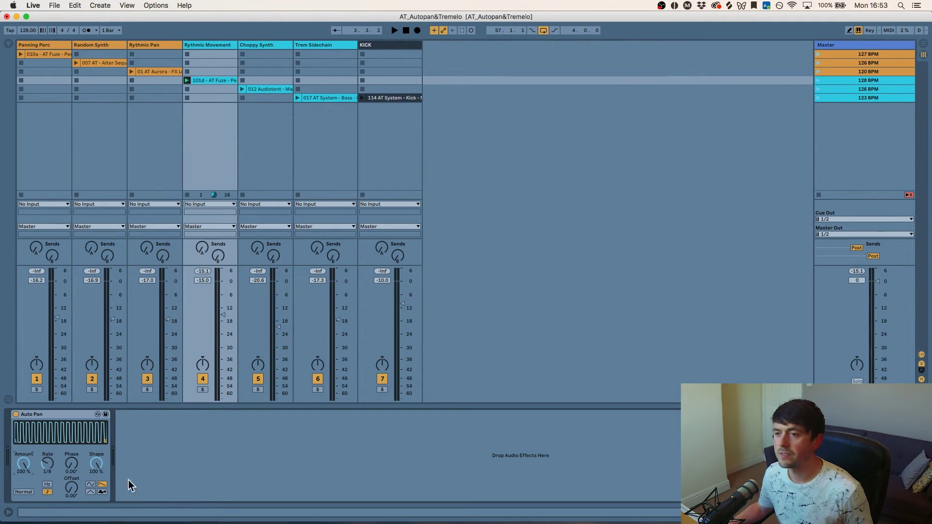
Show the Choppy Synth track's devices and launch the 126 BPM scene to hear its clip with Auto Pan bypassed, stopping playback at the end.
click(187, 89)
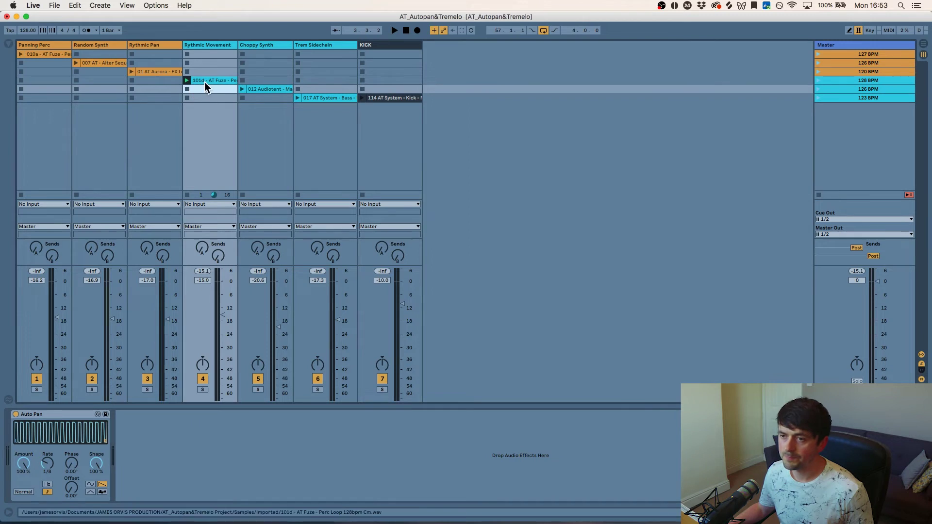
click(280, 48)
click(838, 89)
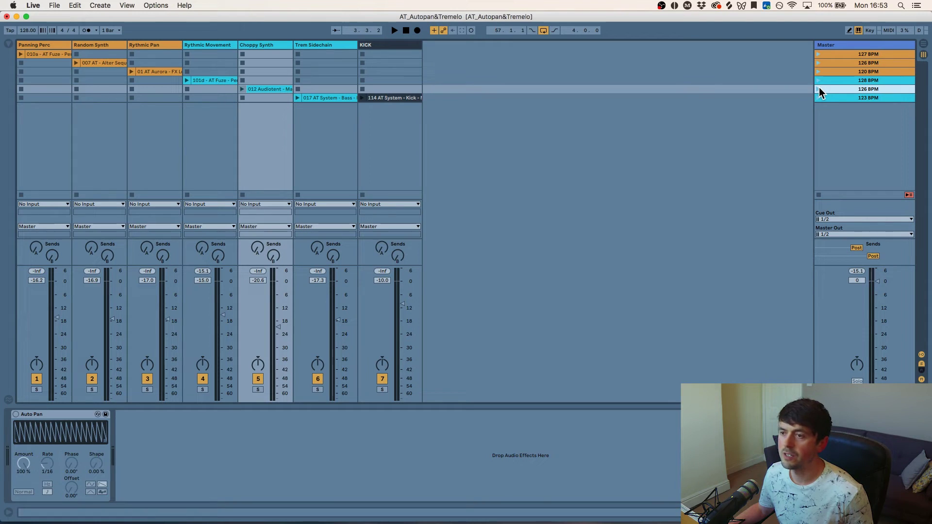
click(817, 89)
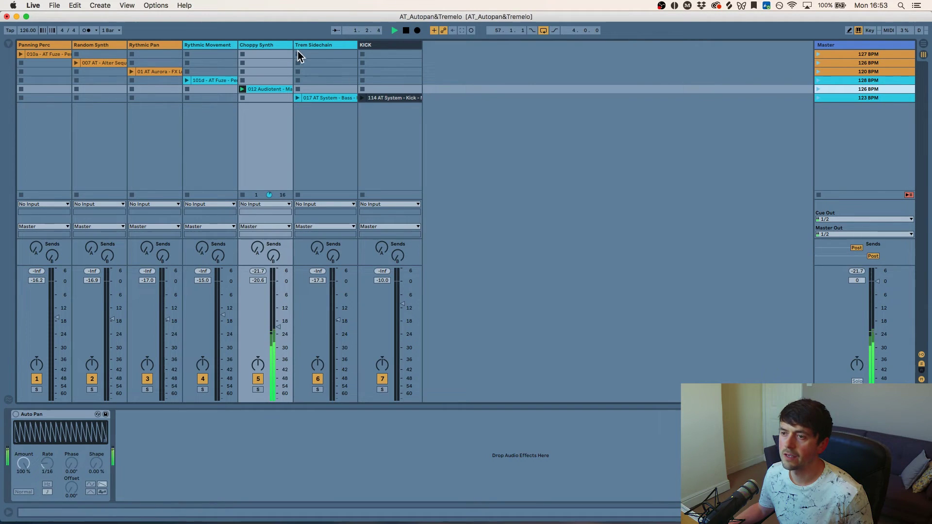
click(264, 88)
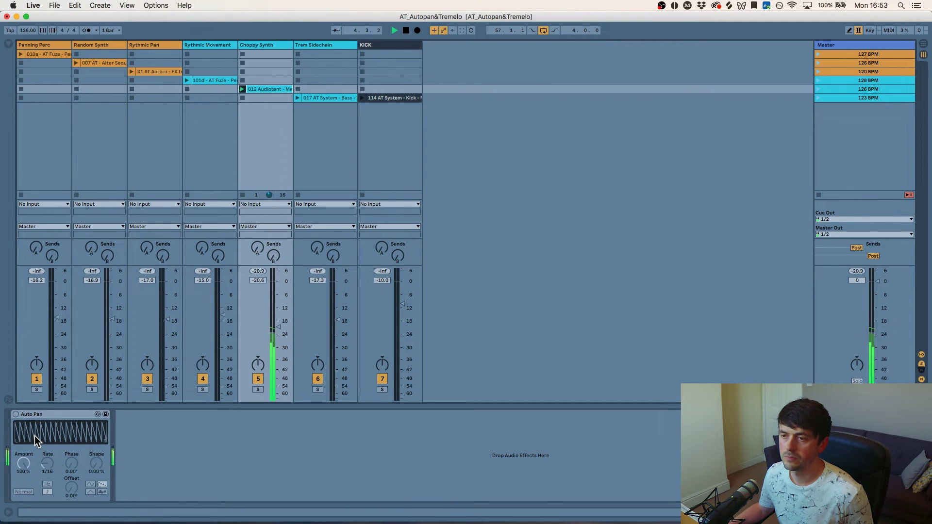
key(space)
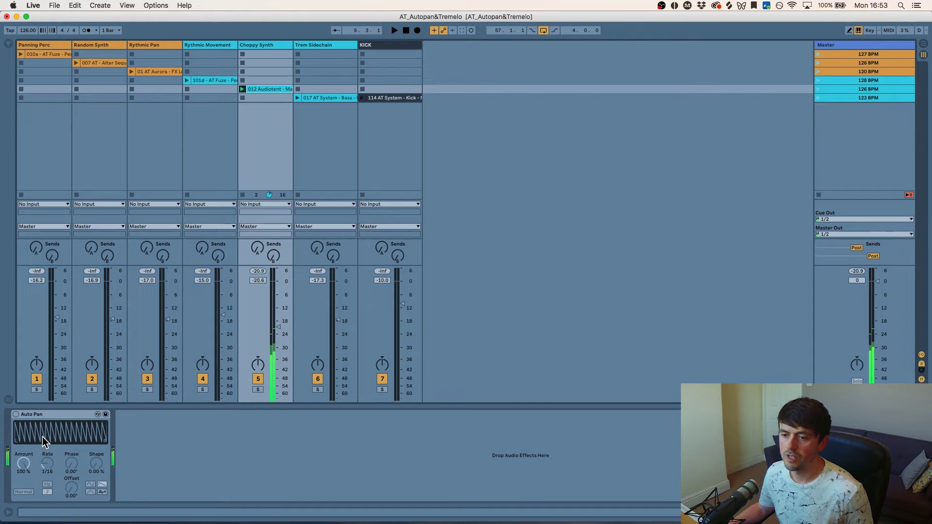
Turn on the Choppy Synth track's Auto Pan and try the triangle waveform, returning to sawtooth.
click(56, 413)
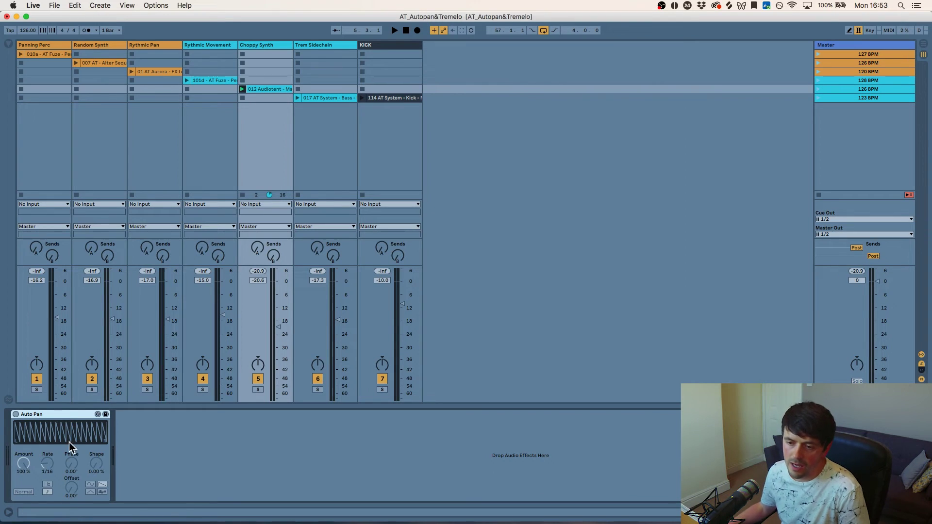
click(16, 414)
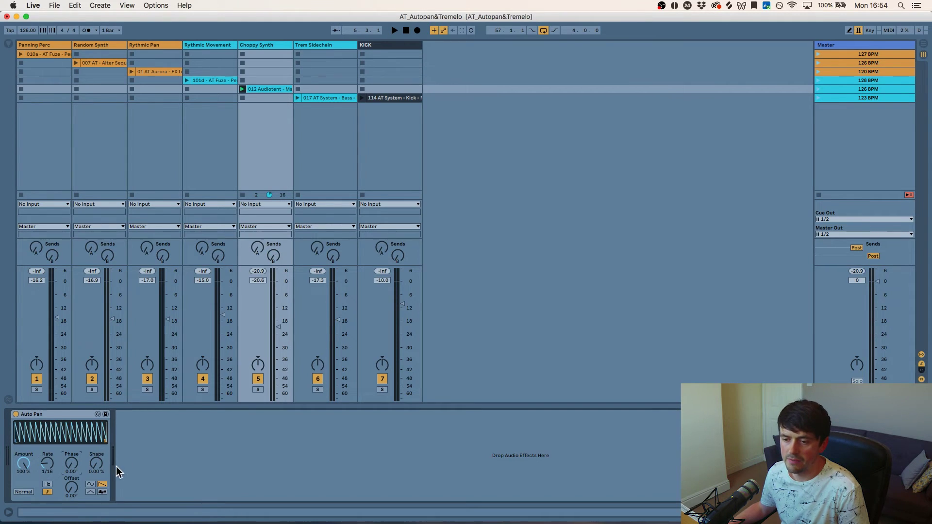
click(90, 491)
click(100, 485)
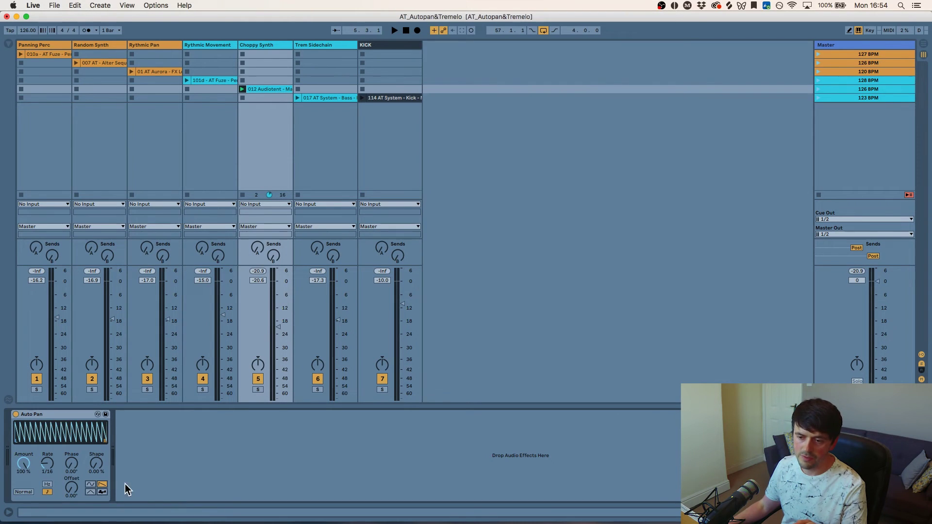
Try the inverted waveform on the Choppy Synth track's Auto Pan and return it to Normal.
drag(72, 485, 65, 491)
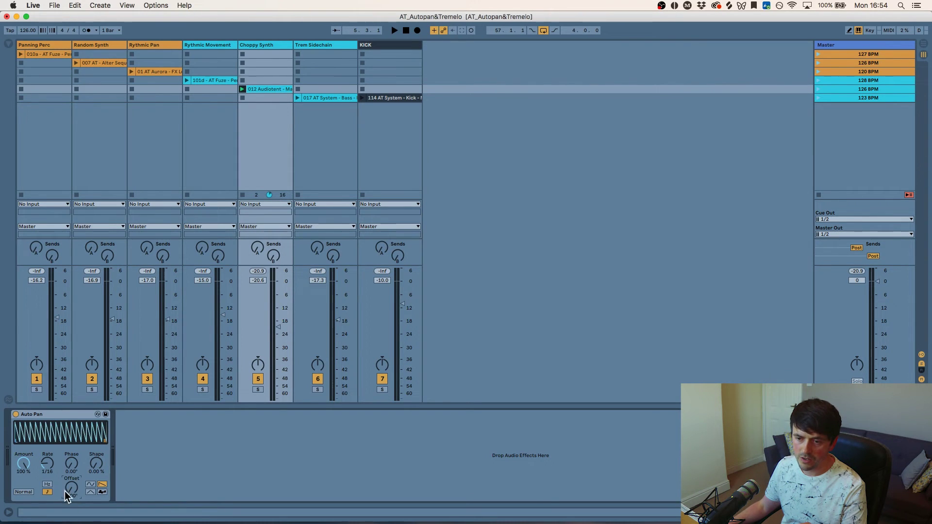
click(24, 491)
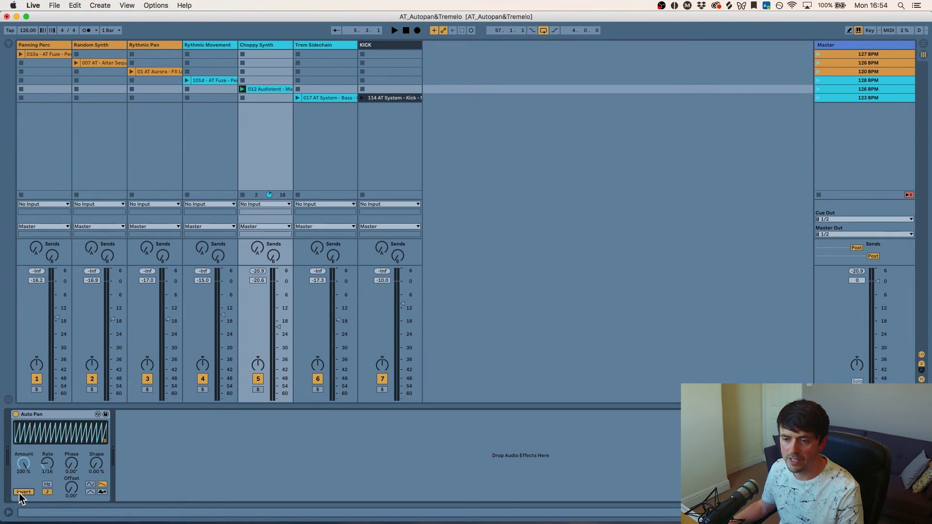
click(24, 492)
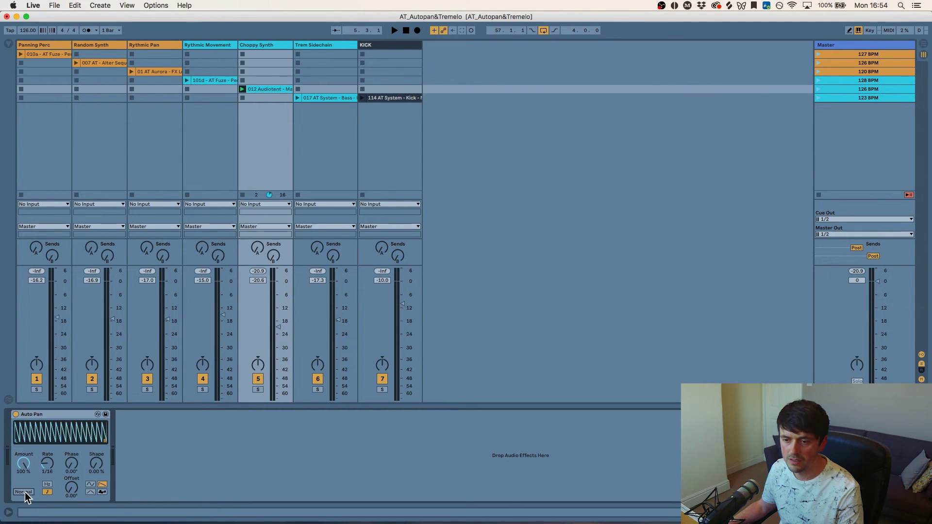
click(24, 491)
click(24, 491)
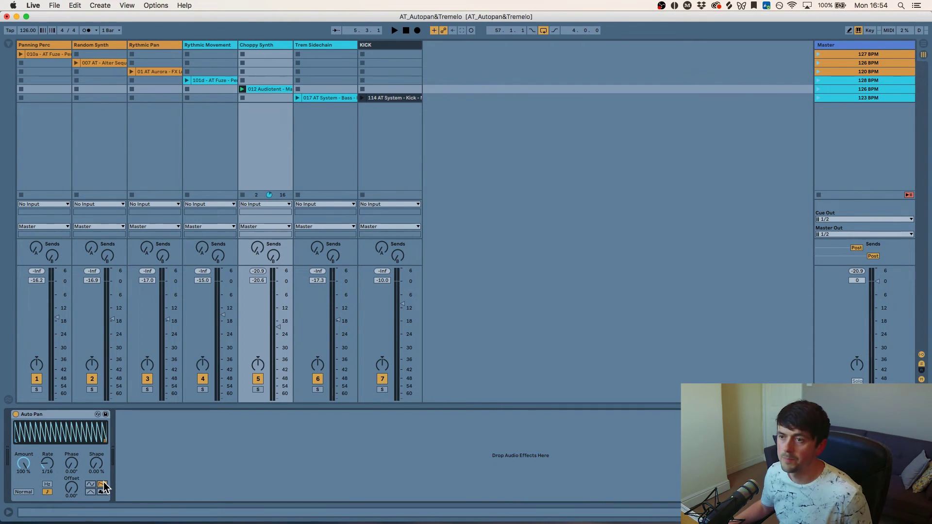
Audition the Choppy Synth loop with Auto Pan off and on, varying its Amount and returning to 100%, and stop playback.
key(space)
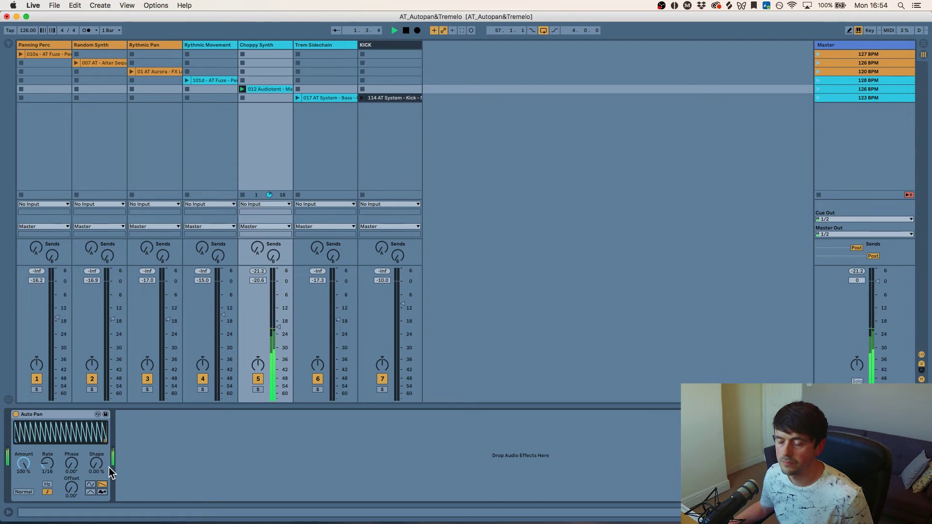
click(15, 414)
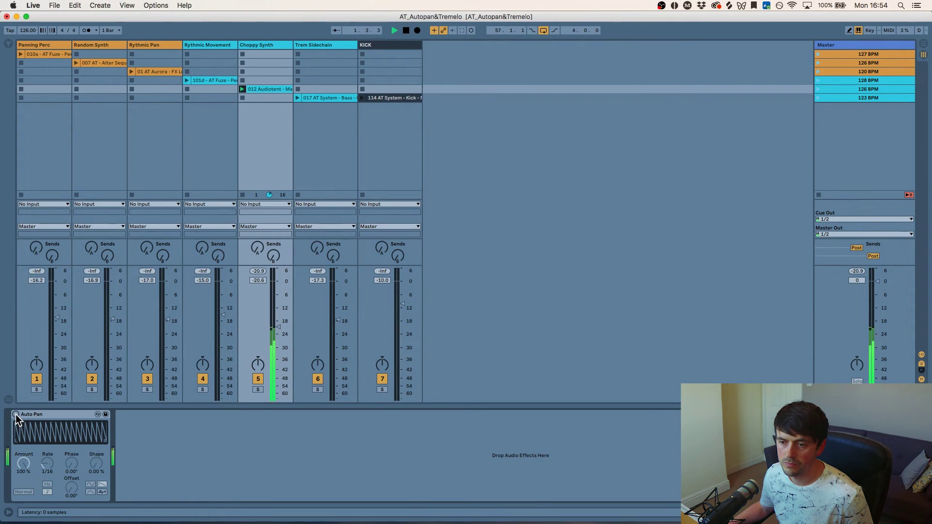
click(15, 415)
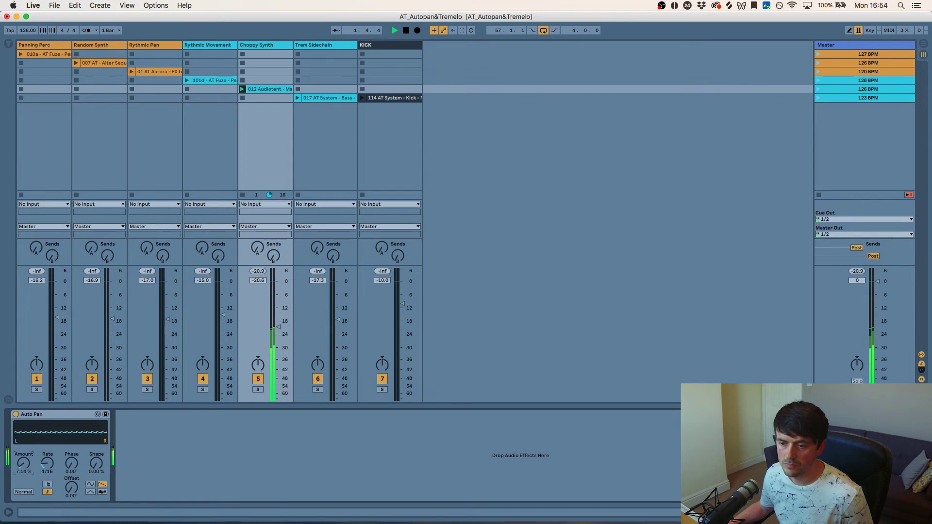
key(space)
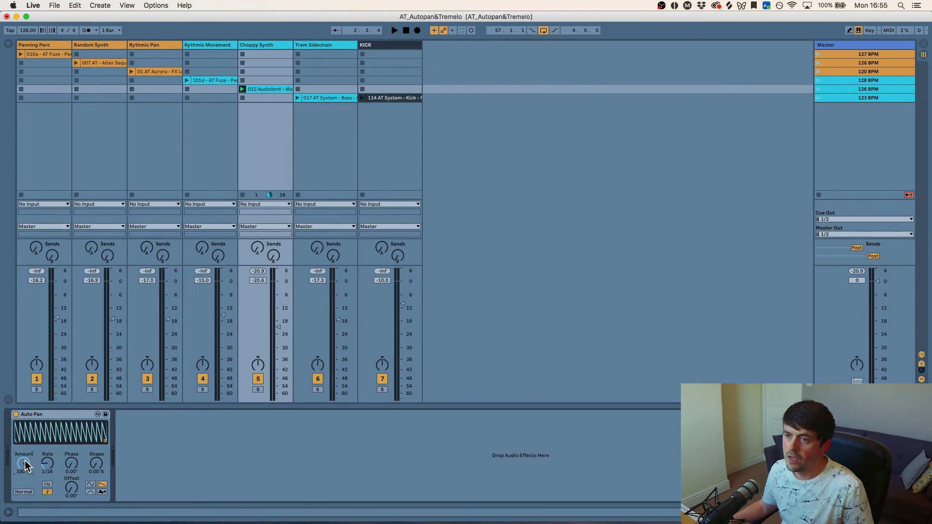
Inspect the Choppy Synth clip's sample settings and transient loop mode options, and return to the track's Auto Pan.
click(264, 89)
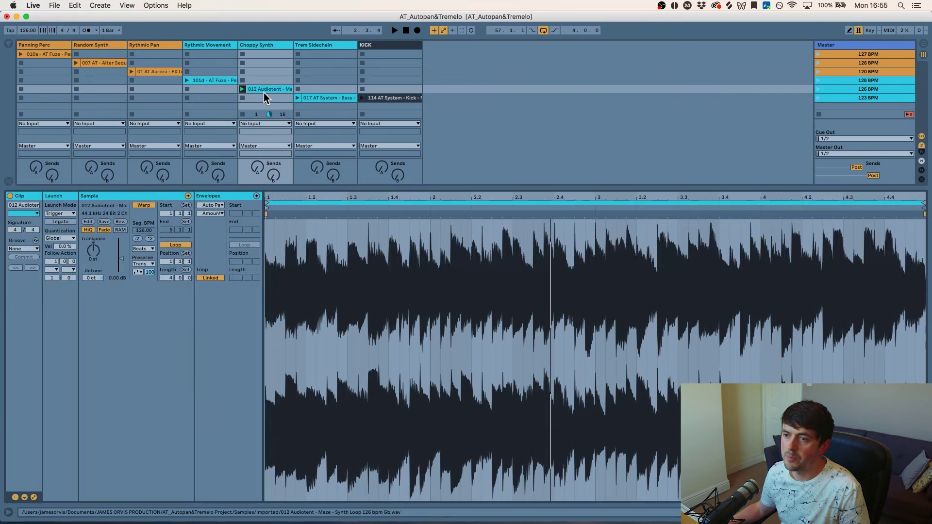
click(138, 272)
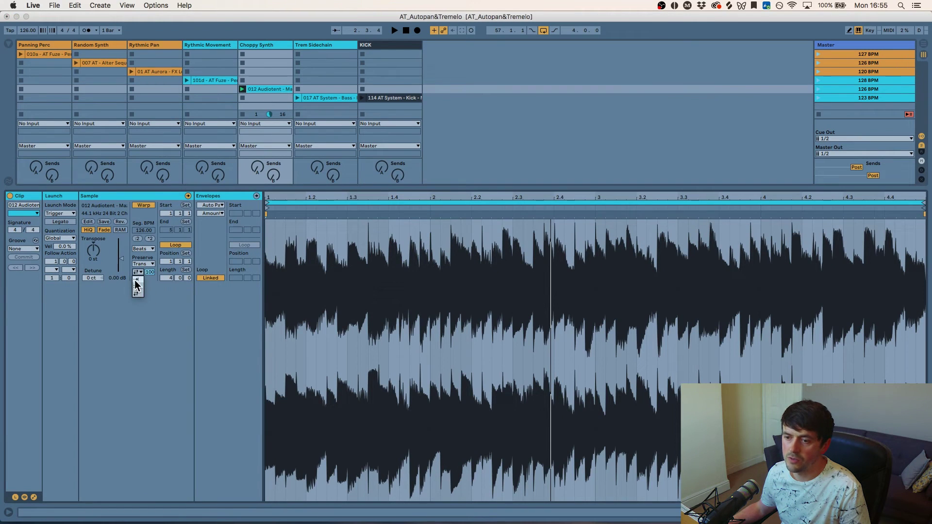
drag(141, 272, 141, 291)
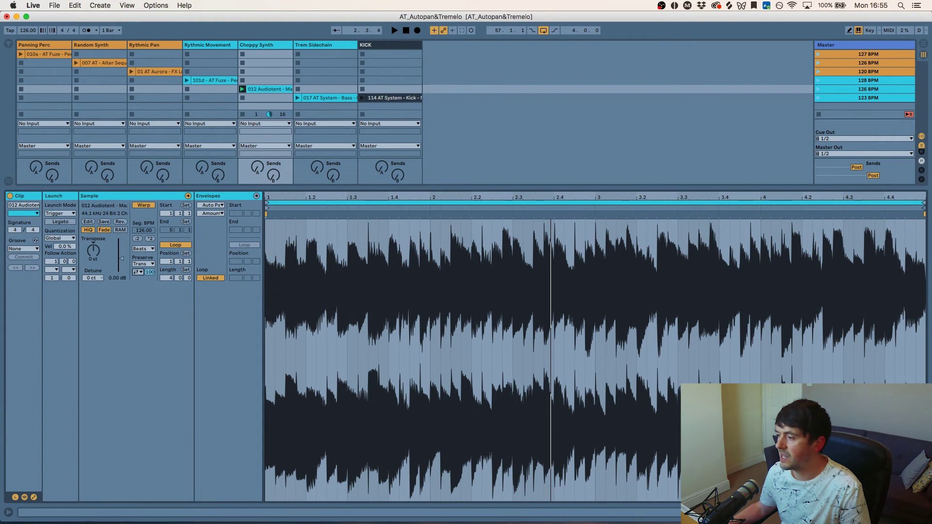
key(shift+Tab)
click(33, 414)
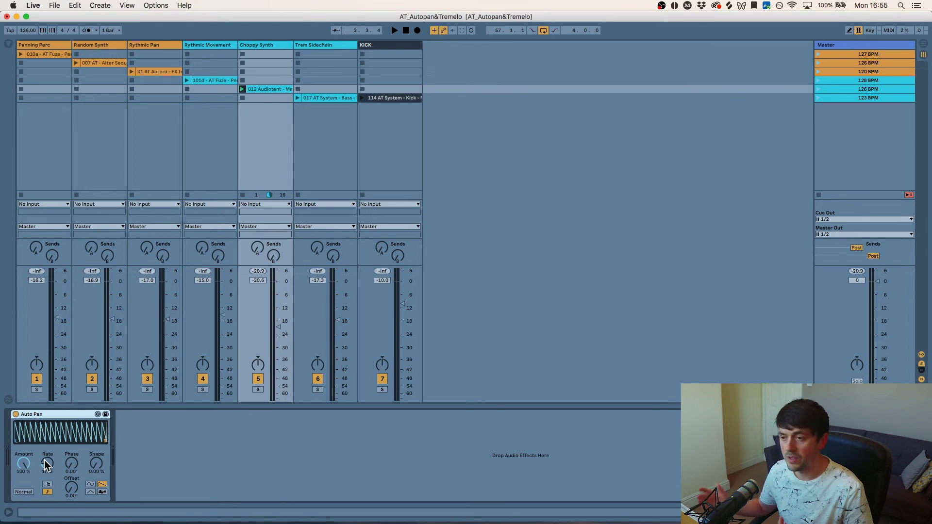
Audition the Choppy Synth loop while adjusting Auto Pan's Amount, returning to 100% with the rate at 1/16, and stop playback.
drag(44, 460, 45, 424)
mouse_move(29, 467)
mouse_down()
mouse_move(32, 510)
mouse_move(25, 456)
mouse_up()
key(space)
key(space)
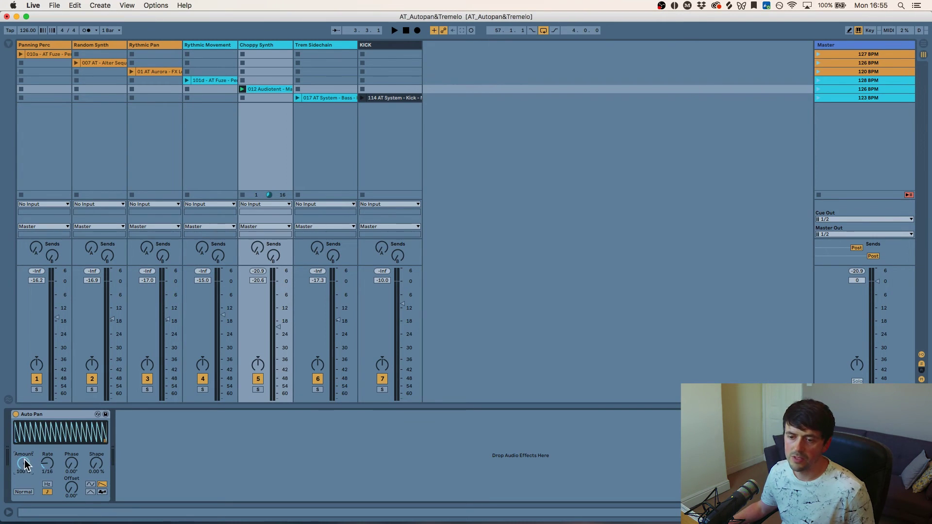
mouse_move(23, 464)
mouse_down()
mouse_move(23, 487)
mouse_move(23, 456)
mouse_up()
Show the Trem Sidechain track's devices, launch the 123 BPM scene, and switch the effect rack on and back off.
click(327, 45)
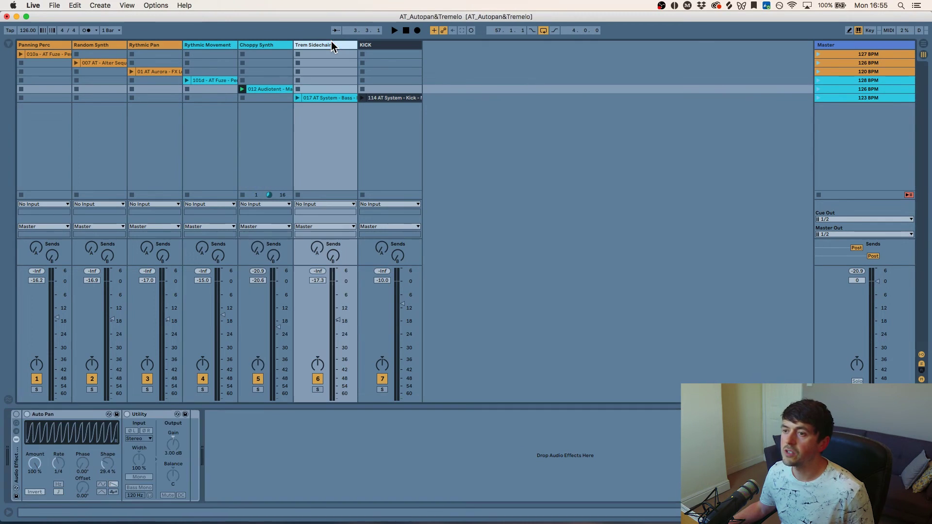
click(819, 98)
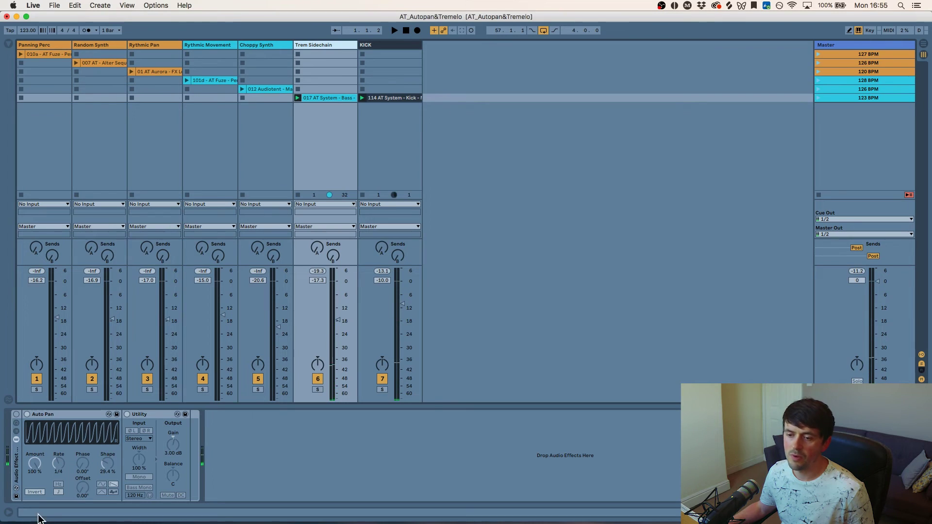
click(16, 414)
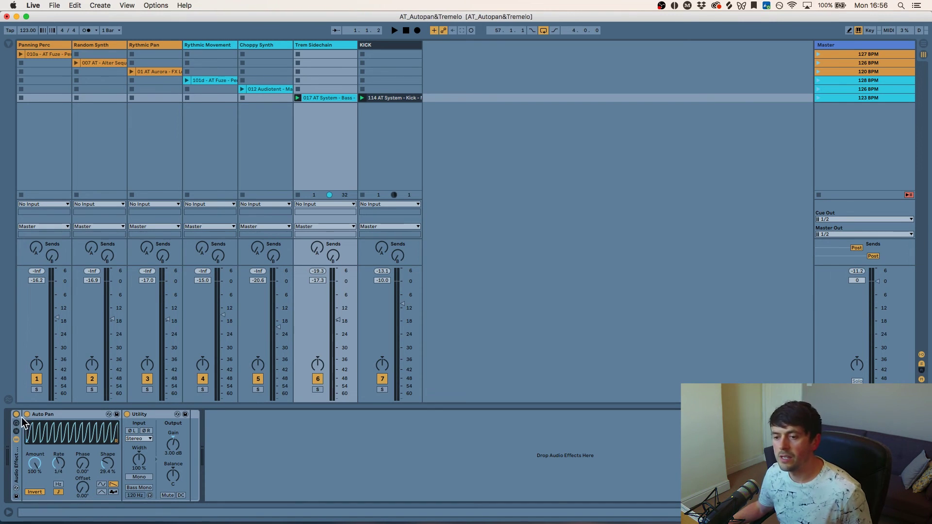
click(48, 415)
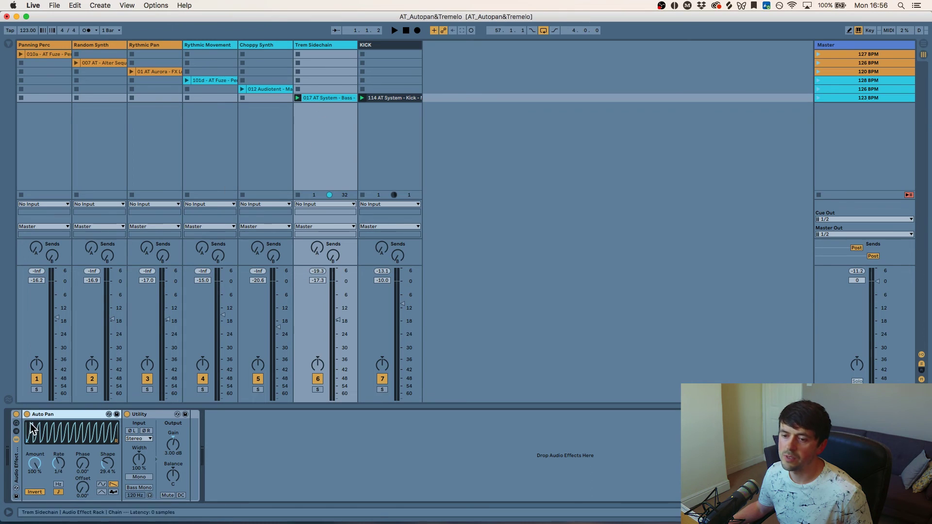
click(16, 413)
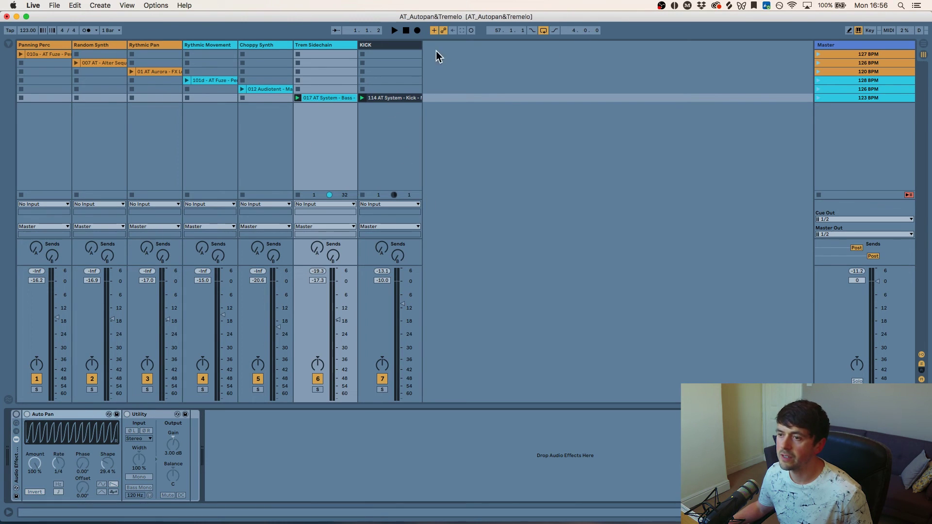
Audition the bass and kick clips together with the Trem Sidechain rack bypassed, and stop playback.
key(space)
mouse_move(358, 47)
mouse_down()
mouse_move(380, 43)
mouse_move(359, 45)
mouse_up()
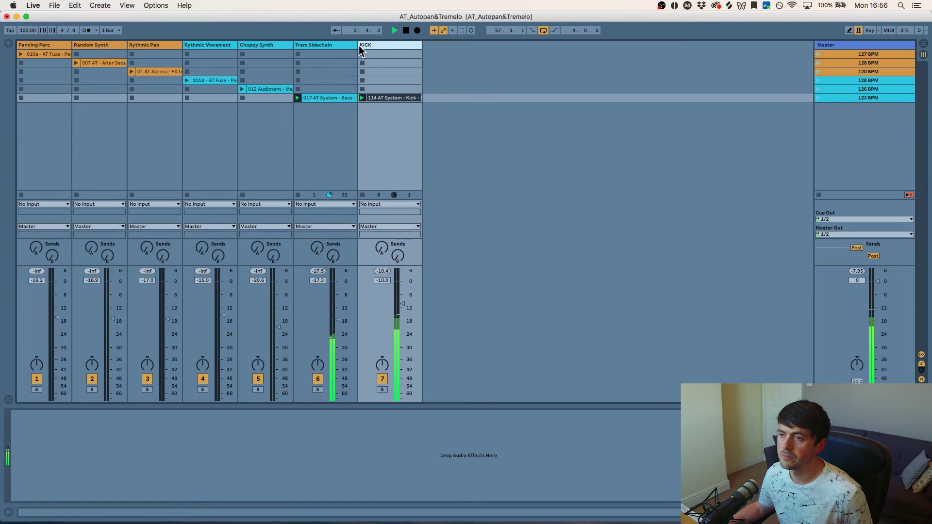
click(328, 44)
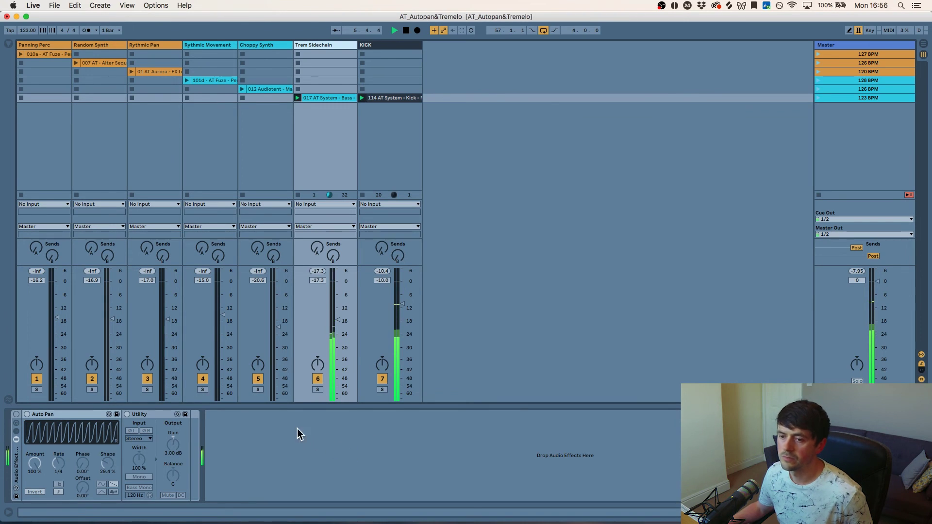
key(space)
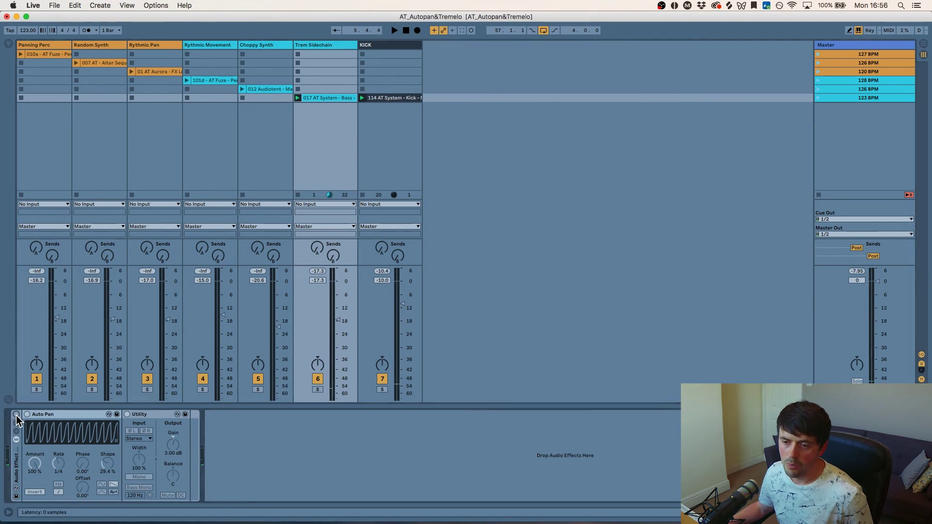
Turn on the Trem Sidechain track's effect rack and audition the bass clip without the kick, stopping playback at the end.
click(16, 414)
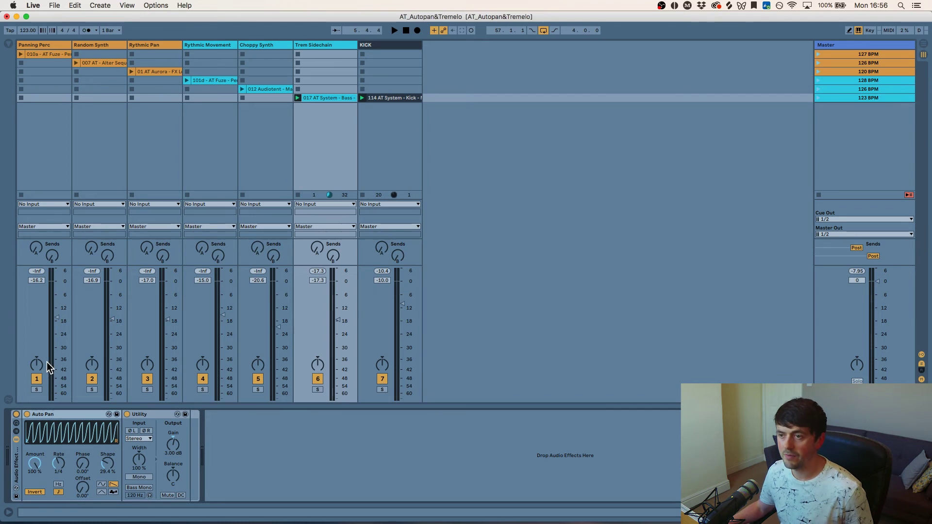
click(336, 43)
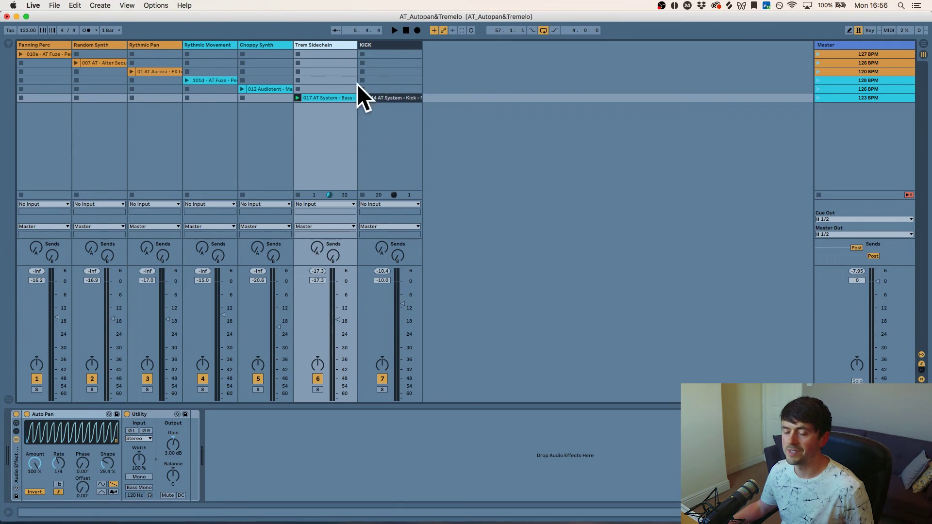
click(45, 418)
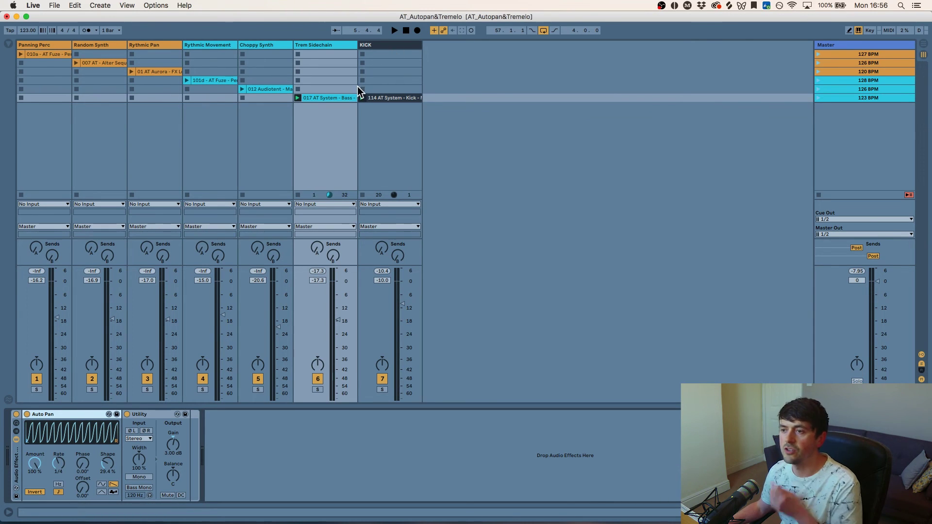
click(346, 99)
key(space)
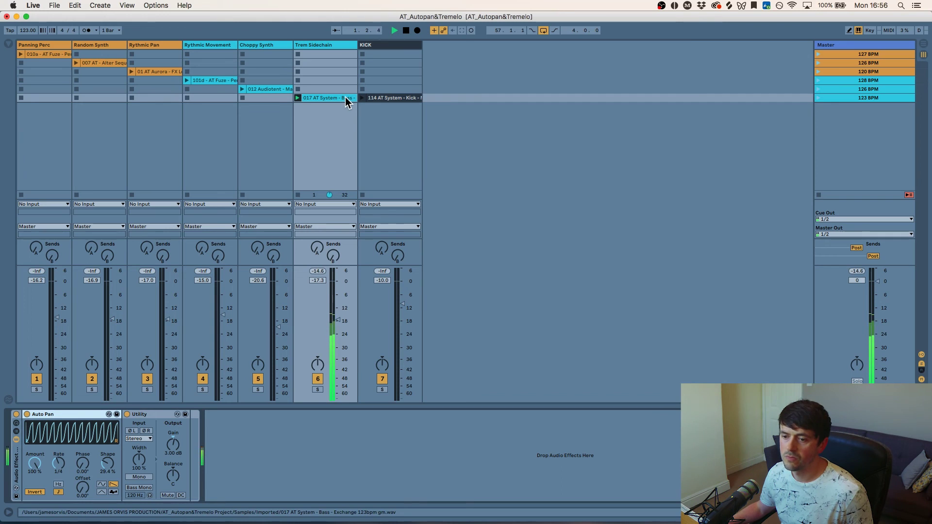
key(space)
Launch the kick clip with the bass and compare the Trem Sidechain rack off and on, leaving it on and stopping playback.
click(365, 98)
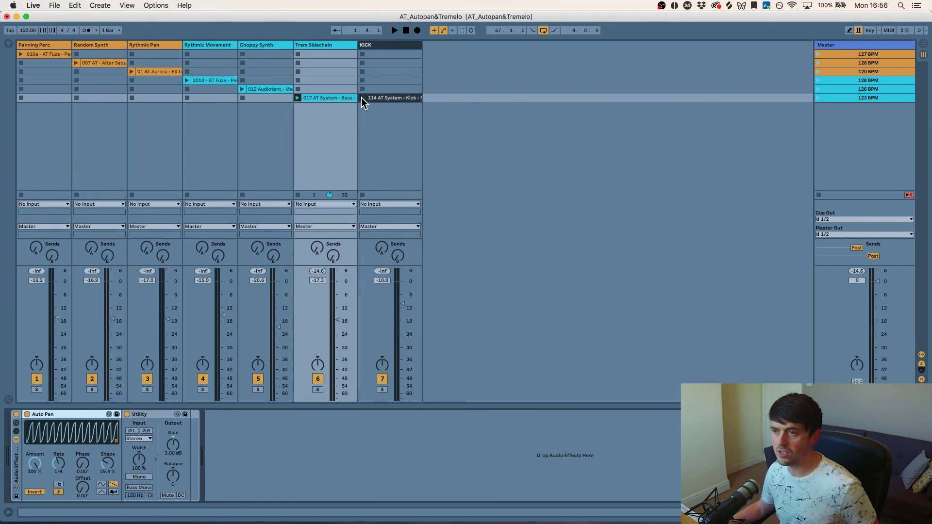
click(361, 97)
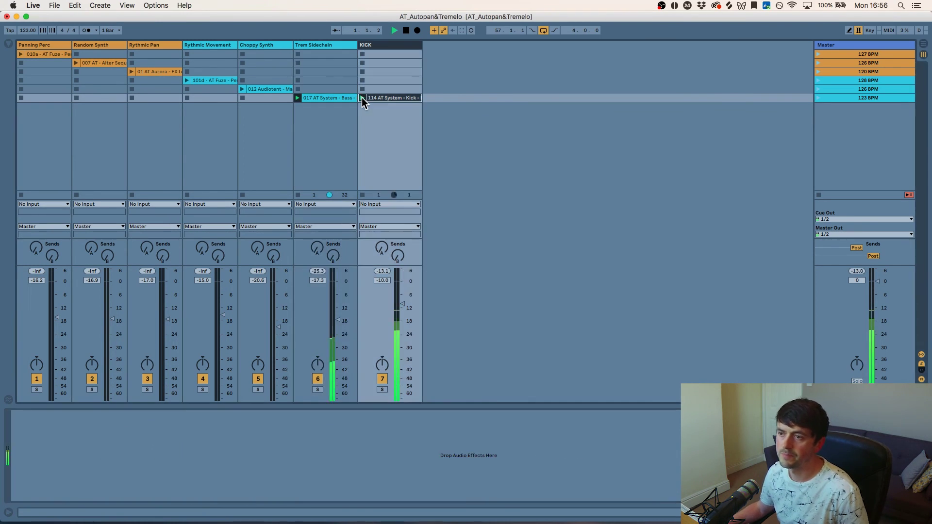
click(317, 45)
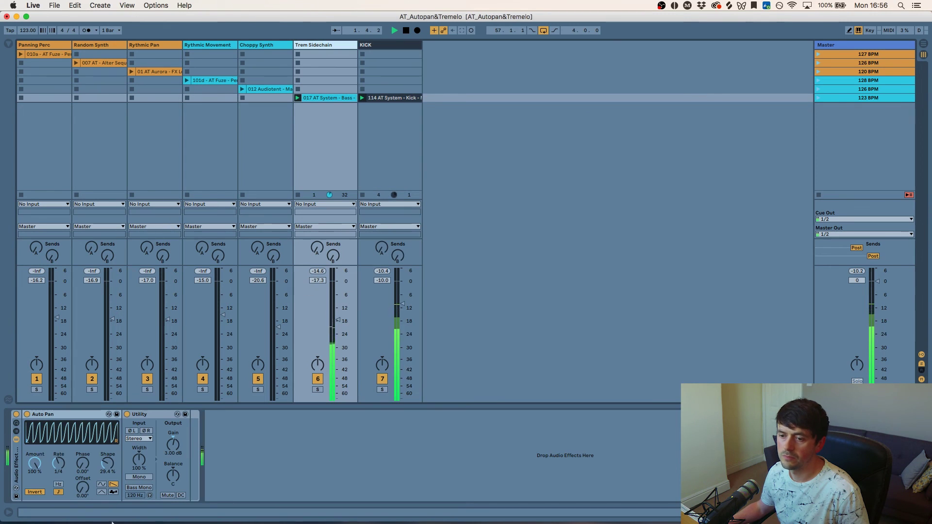
click(16, 415)
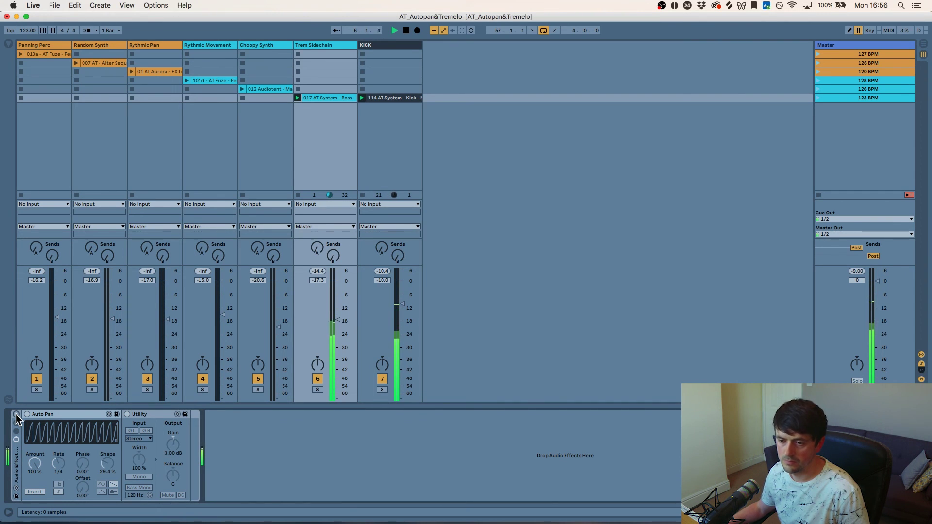
click(16, 415)
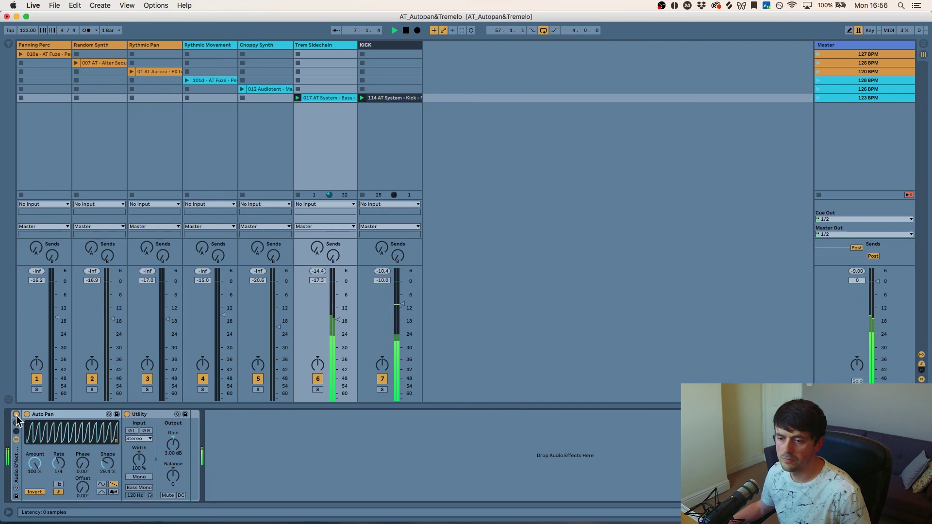
key(space)
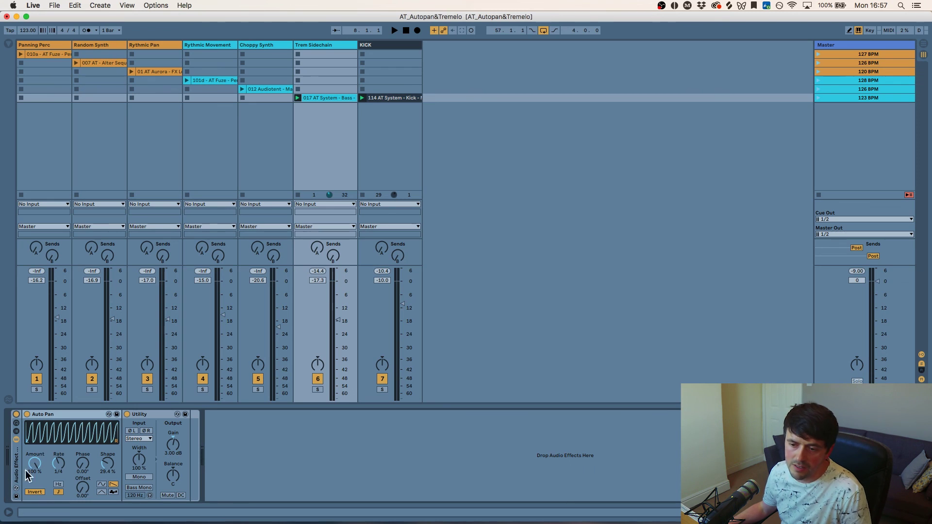
Audition the bass and kick with the Trem Sidechain Auto Pan's Amount at 100%, stop playback, and select the KICK track.
click(59, 461)
mouse_move(33, 466)
mouse_down()
mouse_move(36, 458)
mouse_move(41, 470)
mouse_move(37, 451)
mouse_move(41, 467)
mouse_up()
key(space)
key(space)
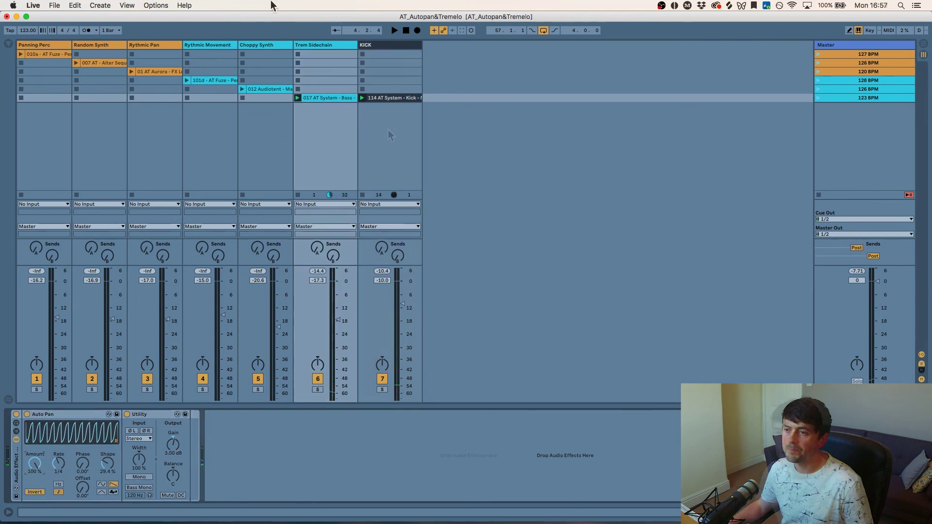
click(388, 129)
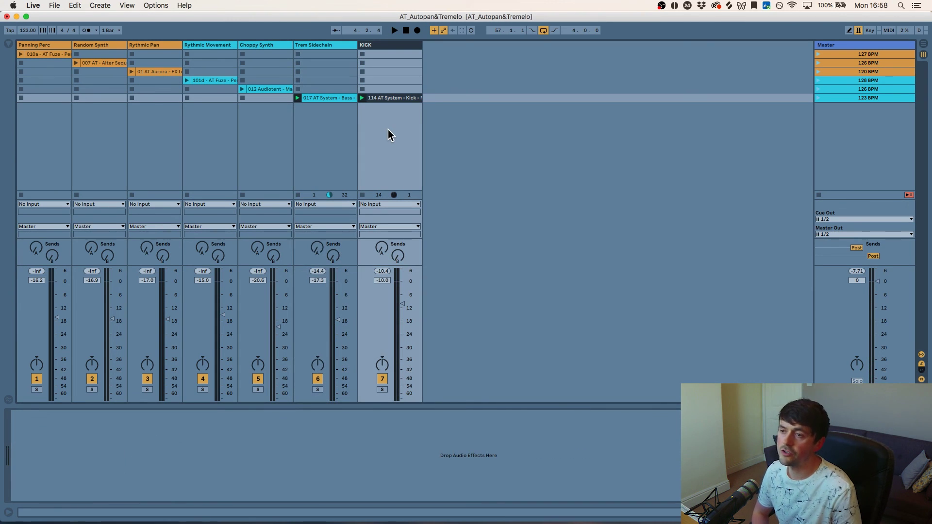